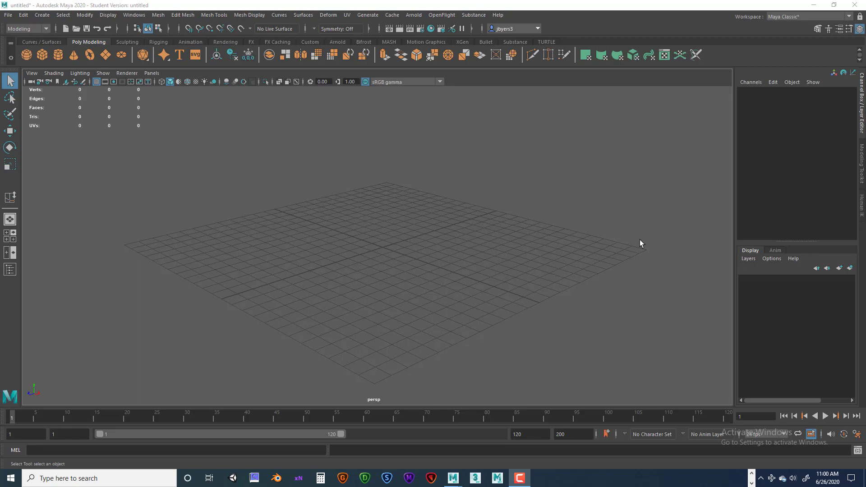
# Open the low-poly weapon scene Low_Poly_Weapon_Model.mb from the project's scenes folder and accept the student version notice.
pyautogui.click(8, 15)
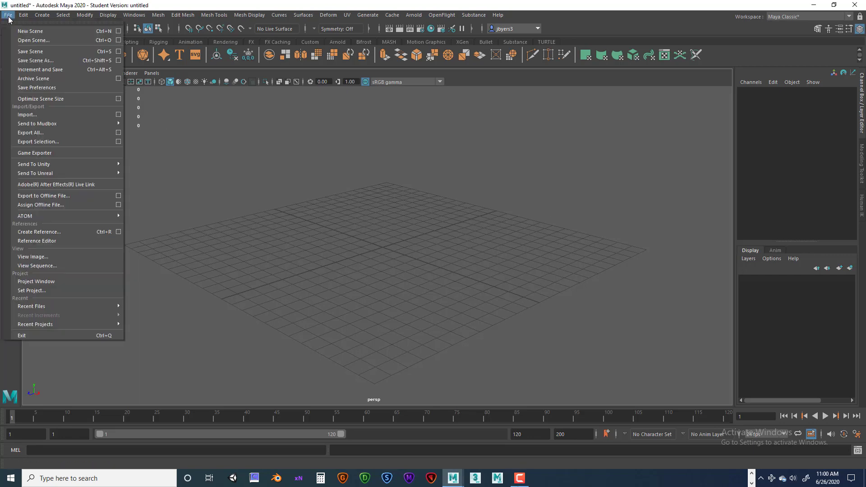
pyautogui.click(28, 41)
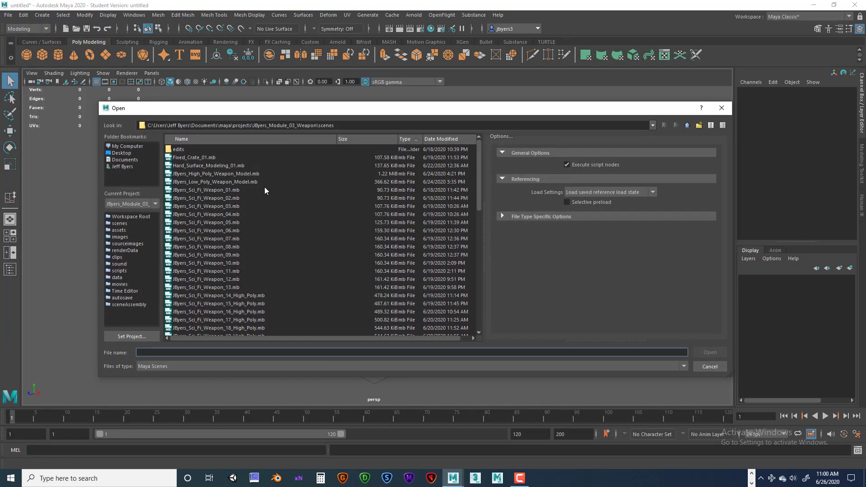
pyautogui.click(198, 182)
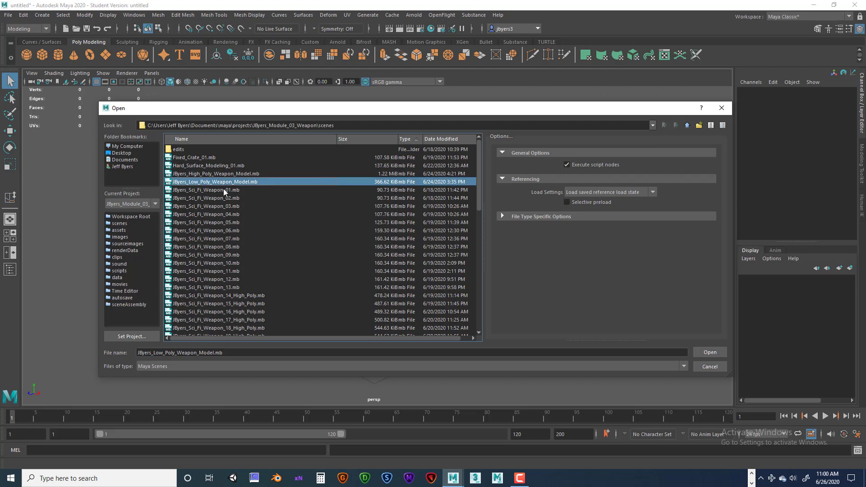
pyautogui.click(711, 352)
pyautogui.click(429, 242)
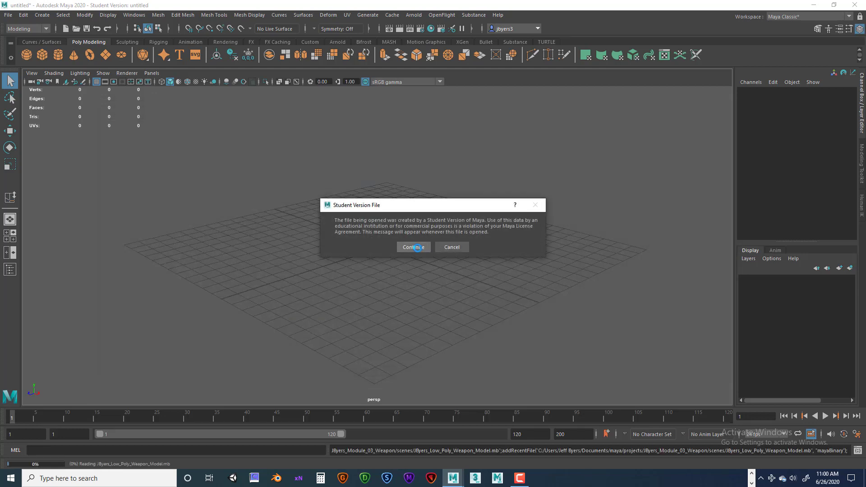
pyautogui.click(415, 247)
# Turn on wireframe on shaded display and frame the whole low-poly weapon in the perspective view.
pyautogui.keyDown('alt'); pyautogui.moveTo(419, 264); pyautogui.dragTo(447, 267); pyautogui.keyUp('alt')
pyautogui.keyDown('alt'); pyautogui.moveTo(447, 267); pyautogui.dragTo(420, 235, button='right'); pyautogui.keyUp('alt')
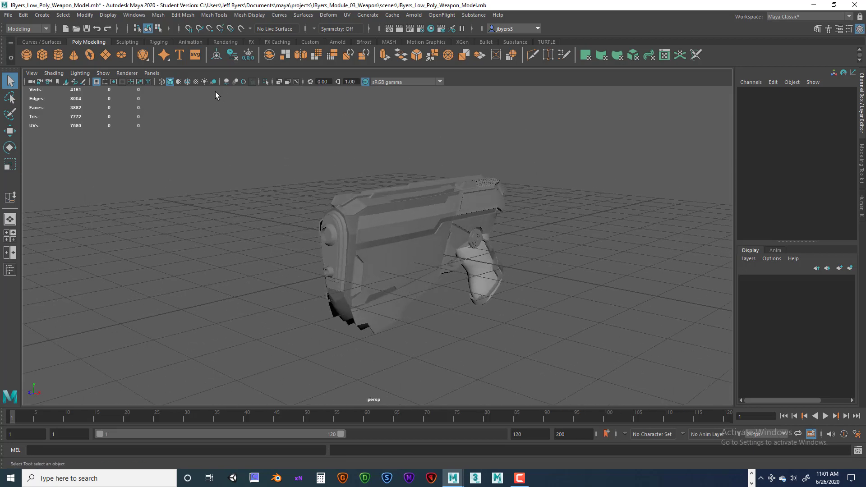
pyautogui.click(187, 81)
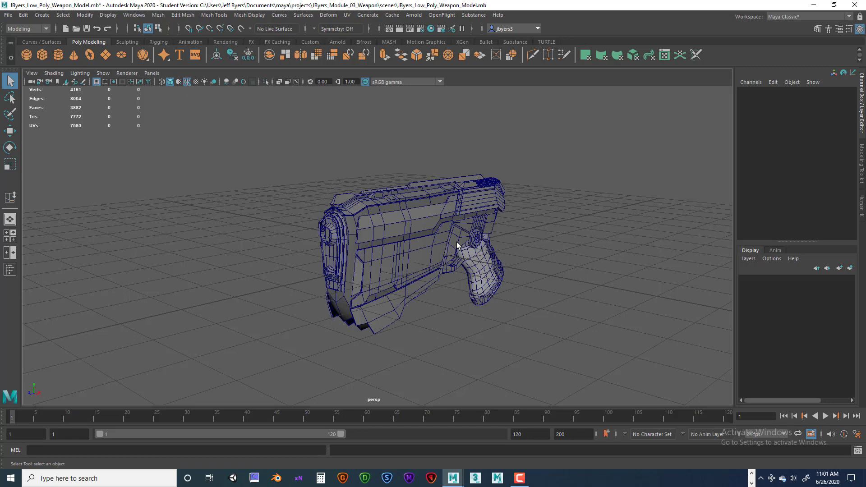
pyautogui.keyDown('alt'); pyautogui.moveTo(495, 214); pyautogui.dragTo(499, 210); pyautogui.keyUp('alt')
pyautogui.keyDown('alt'); pyautogui.moveTo(499, 210); pyautogui.dragTo(571, 227, button='right'); pyautogui.keyUp('alt')
pyautogui.keyDown('alt'); pyautogui.moveTo(571, 226); pyautogui.dragTo(530, 211, button='middle'); pyautogui.keyUp('alt')
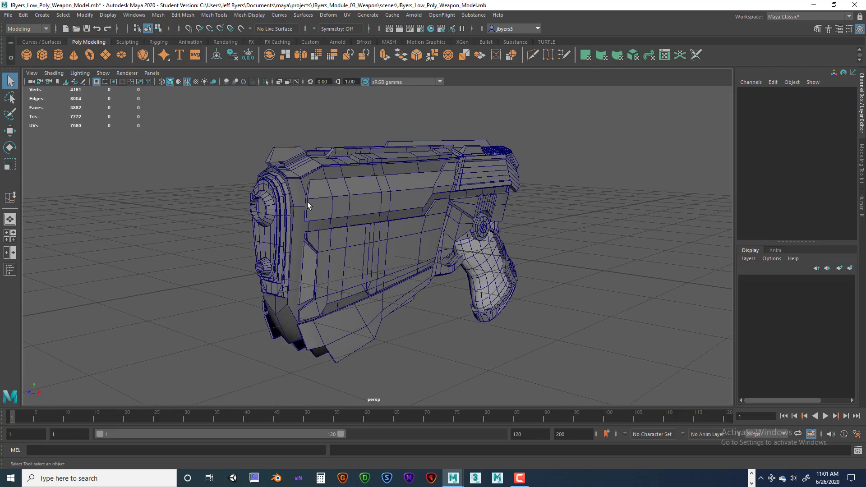
pyautogui.keyDown('alt'); pyautogui.moveTo(310, 200); pyautogui.dragTo(339, 204); pyautogui.keyUp('alt')
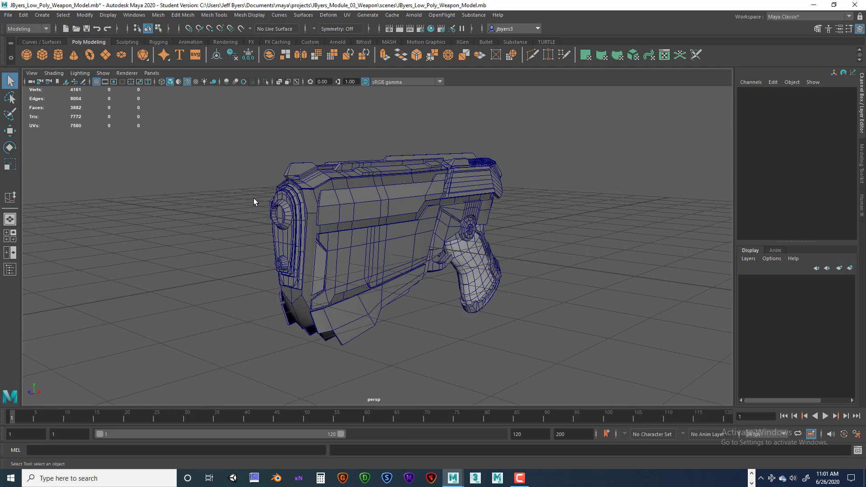
# Import the high-poly weapon scene High_Poly_Weapon_Model.mb into the current scene, accepting the student version notice.
pyautogui.click(9, 15)
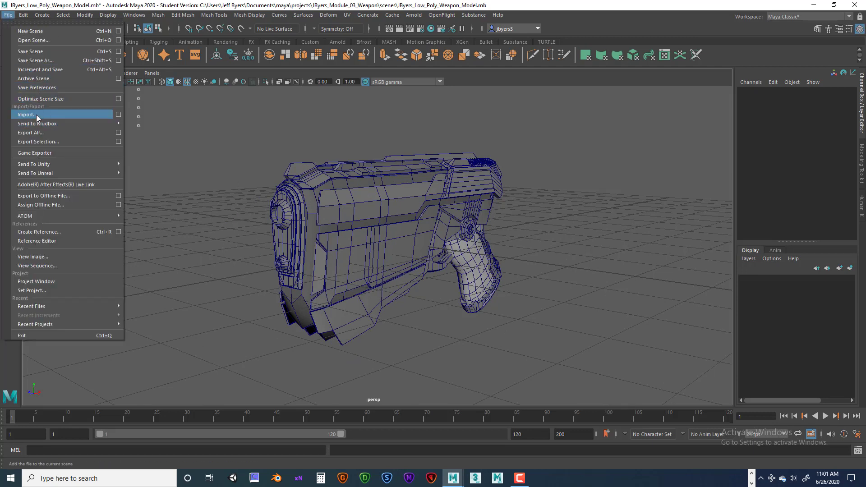
pyautogui.click(86, 115)
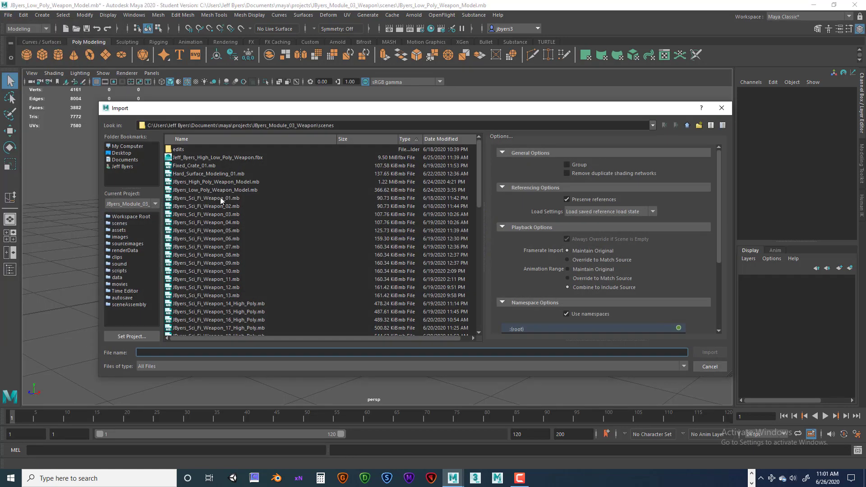
pyautogui.click(234, 182)
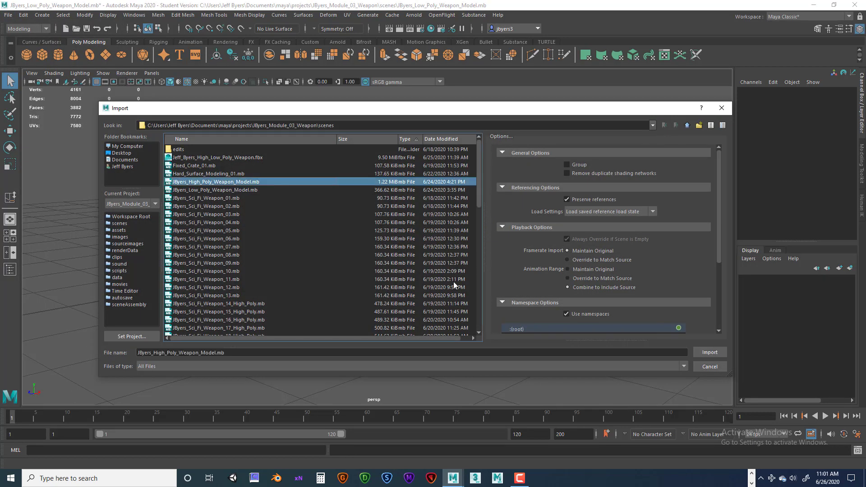
pyautogui.click(704, 351)
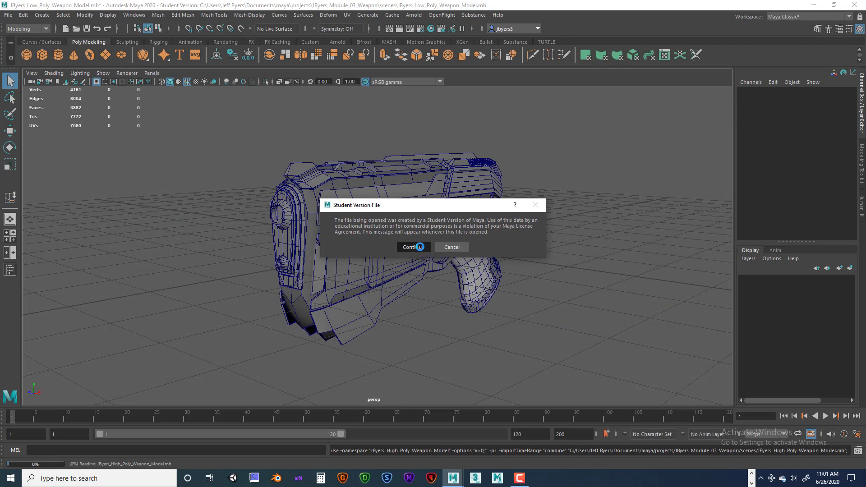
pyautogui.click(409, 246)
# Select only the low-poly weapon mesh pCylinder111 and place it in a new display layer named Low_Poly.
pyautogui.moveTo(253, 145); pyautogui.dragTo(519, 348)
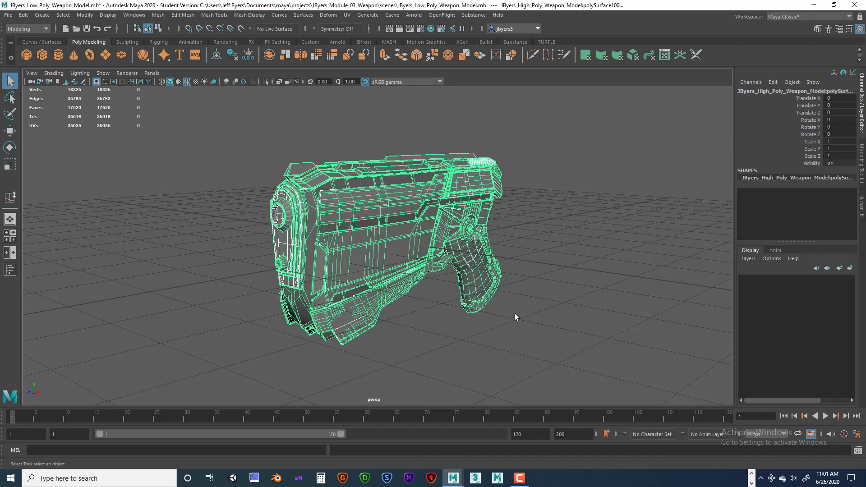
pyautogui.click(556, 311)
pyautogui.click(341, 253)
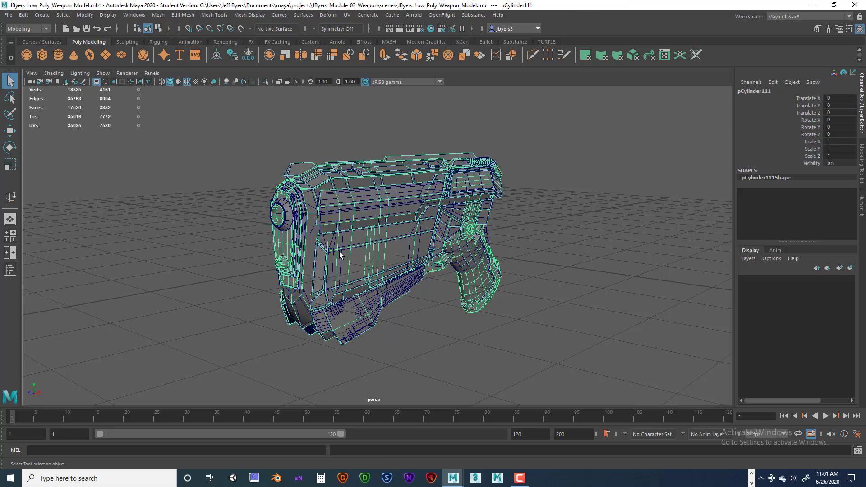
pyautogui.click(291, 219)
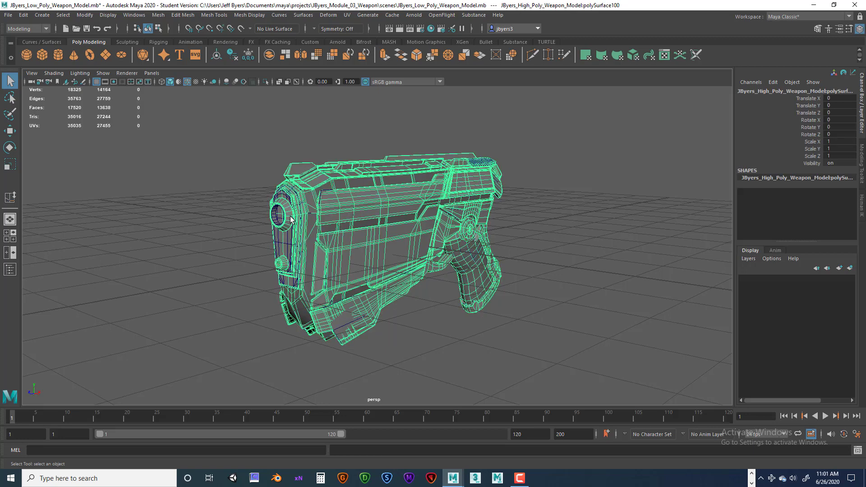
pyautogui.click(289, 247)
pyautogui.click(330, 216)
pyautogui.click(288, 219)
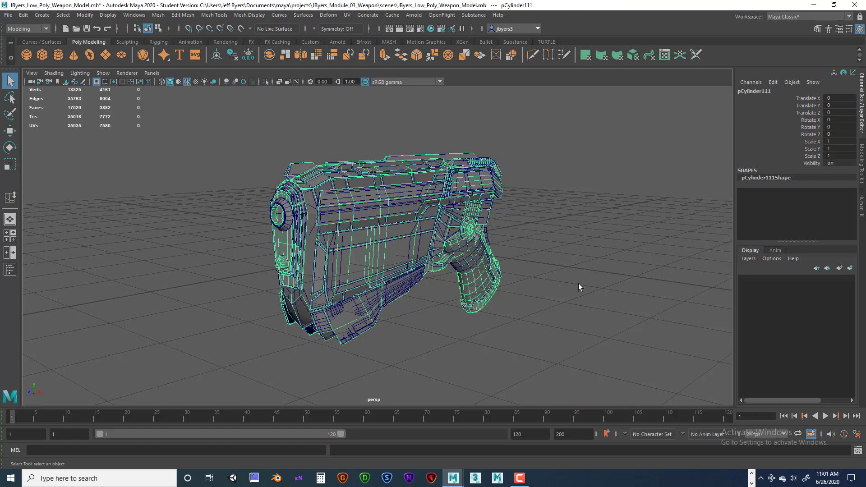
pyautogui.click(849, 268)
pyautogui.doubleClick(786, 279)
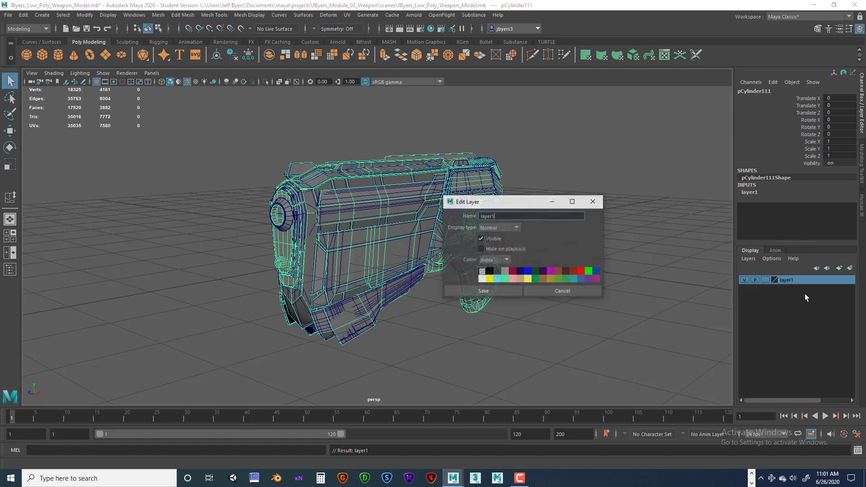
pyautogui.doubleClick(499, 216)
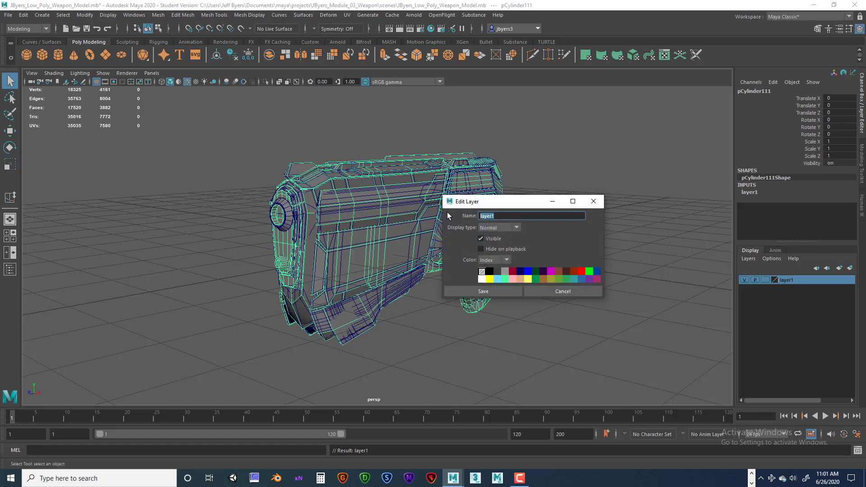
pyautogui.write('Low_Poly')
pyautogui.click(485, 291)
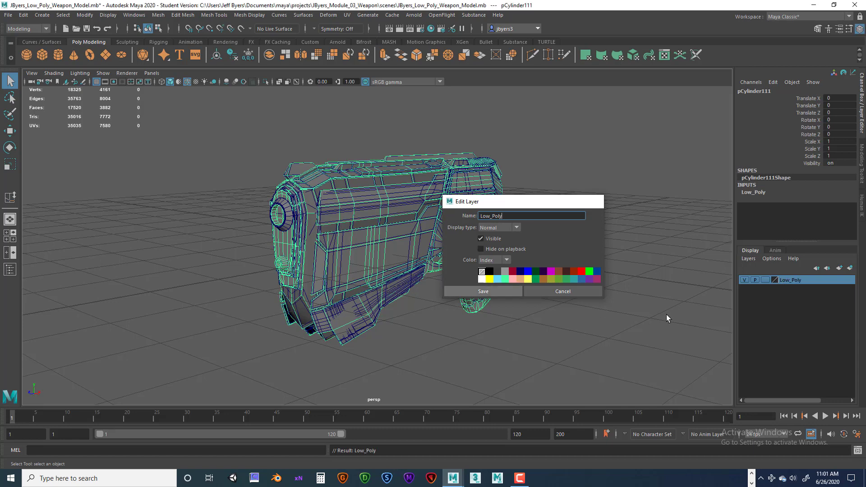
# Hide the Low_Poly layer and place the high-poly weapon mesh in a new display layer named Hi_Poly.
pyautogui.click(745, 280)
pyautogui.click(447, 247)
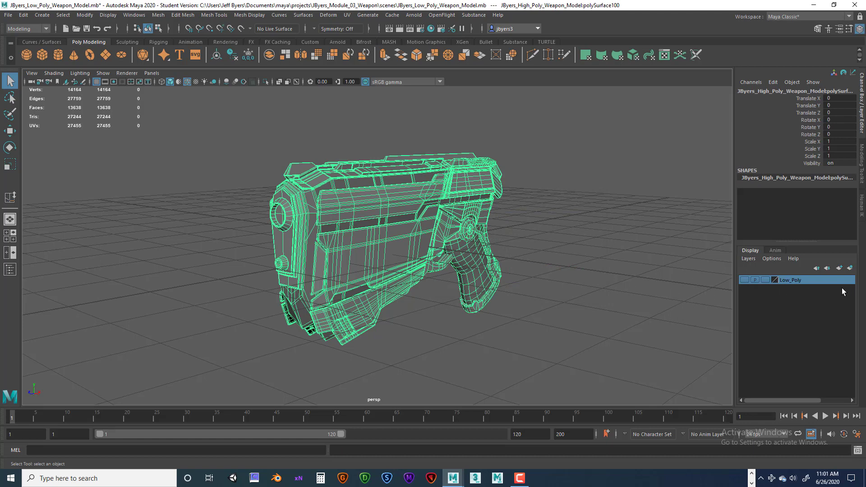
pyautogui.click(850, 267)
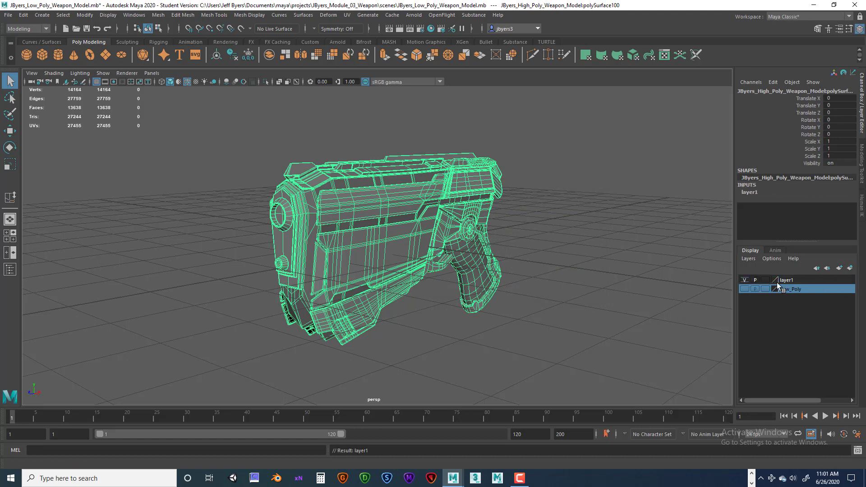
pyautogui.doubleClick(792, 280)
pyautogui.moveTo(504, 216); pyautogui.dragTo(451, 217)
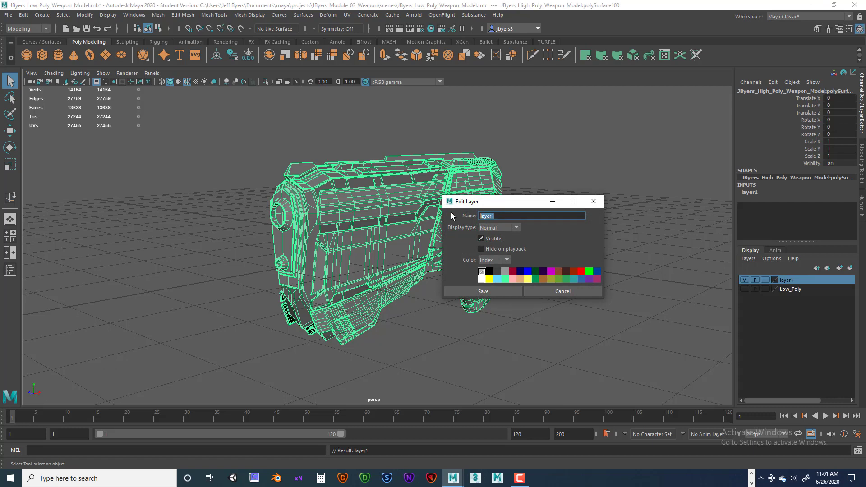
pyautogui.write('Hi_Poly')
pyautogui.press('Return')
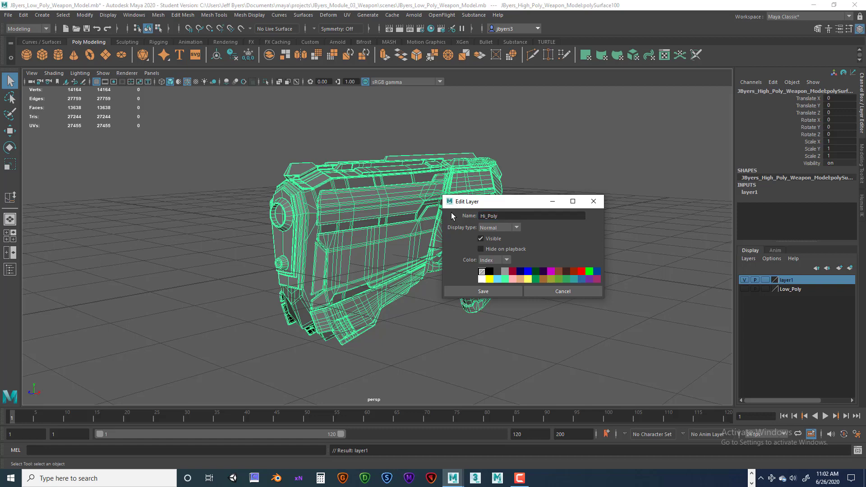
pyautogui.click(495, 291)
# Toggle the Hi_Poly layer's visibility to check its contents, leaving it hidden and the Low_Poly layer shown.
pyautogui.click(745, 279)
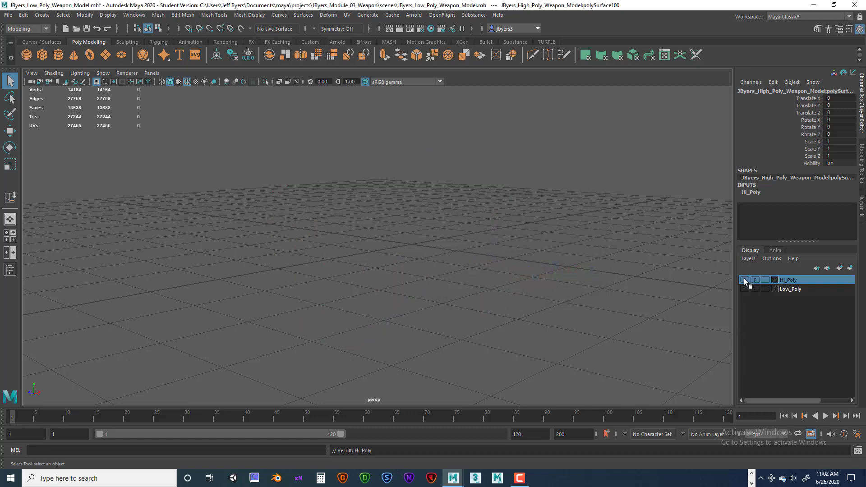
pyautogui.click(745, 283)
pyautogui.click(745, 284)
pyautogui.click(745, 284)
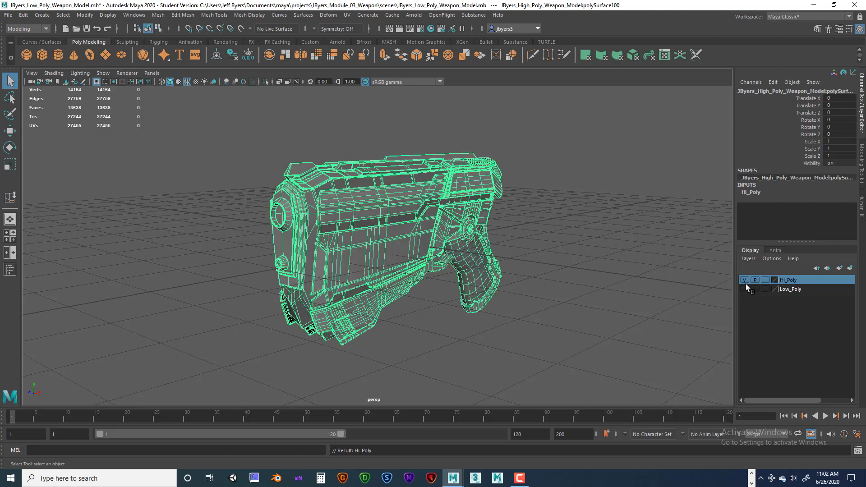
pyautogui.click(744, 282)
pyautogui.click(744, 288)
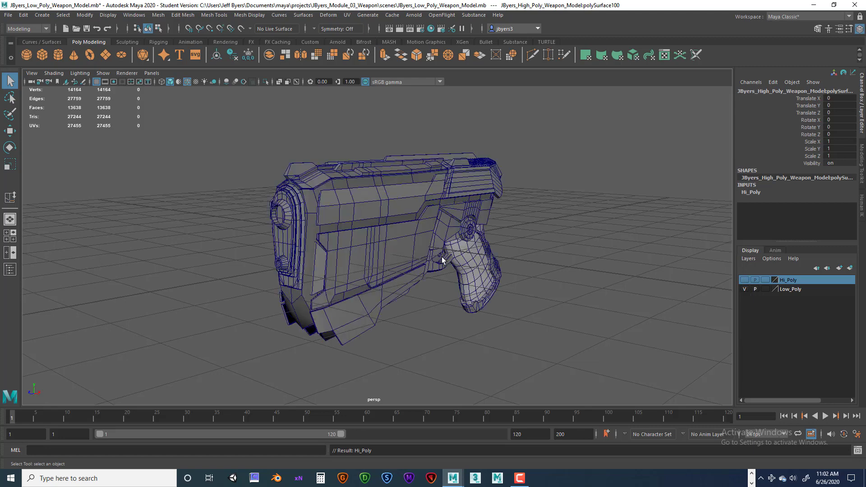
# Select the low-poly weapon and examine its shape and size against the grid from different angles and distances.
pyautogui.click(441, 256)
pyautogui.keyDown('alt'); pyautogui.moveTo(458, 258); pyautogui.dragTo(474, 260); pyautogui.keyUp('alt')
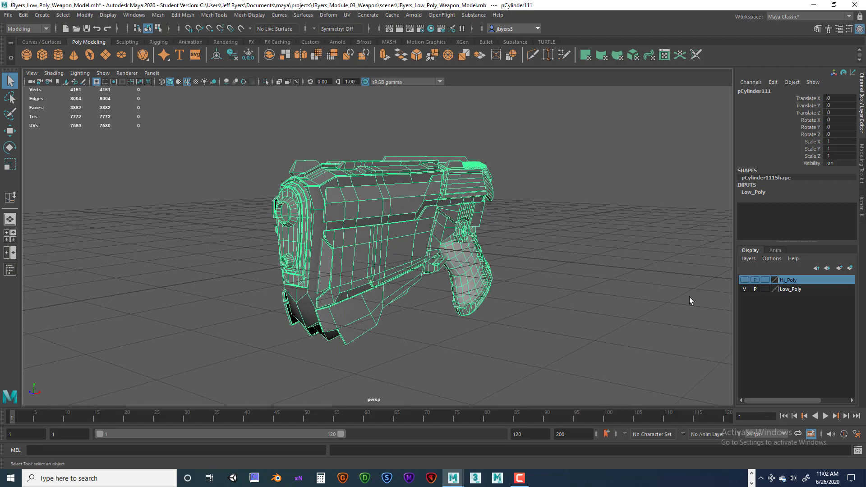
pyautogui.scroll(-5, 550, 271)
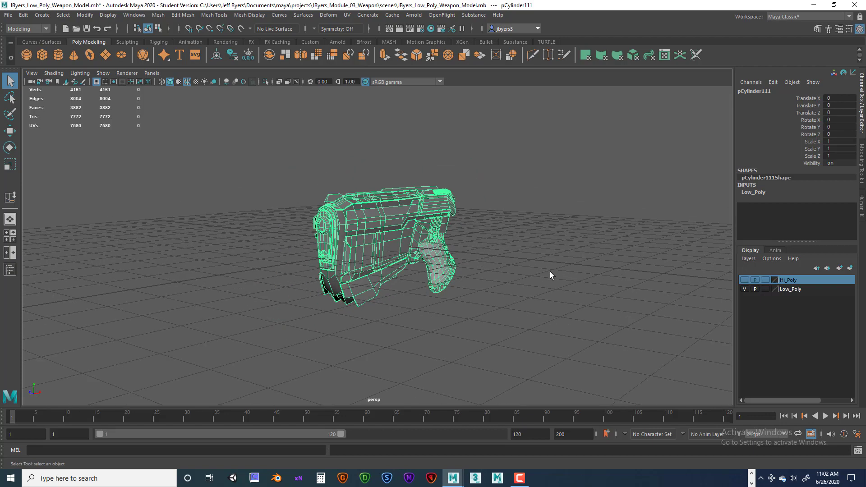
pyautogui.keyDown('alt'); pyautogui.moveTo(550, 272); pyautogui.dragTo(510, 268); pyautogui.keyUp('alt')
pyautogui.scroll(-4, 506, 263)
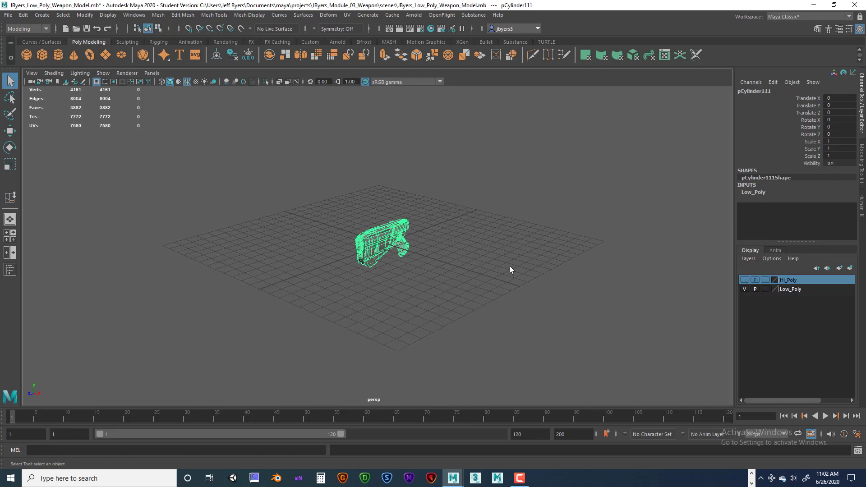
pyautogui.scroll(2, 596, 272)
pyautogui.keyDown('alt'); pyautogui.moveTo(596, 272); pyautogui.dragTo(520, 257); pyautogui.keyUp('alt')
pyautogui.scroll(2, 520, 257)
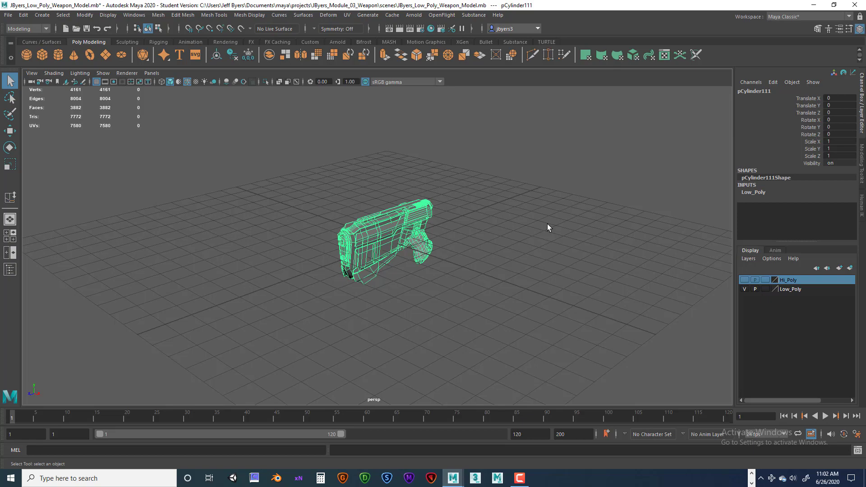
pyautogui.keyDown('alt'); pyautogui.moveTo(532, 229); pyautogui.dragTo(499, 240); pyautogui.keyUp('alt')
pyautogui.scroll(3, 565, 236)
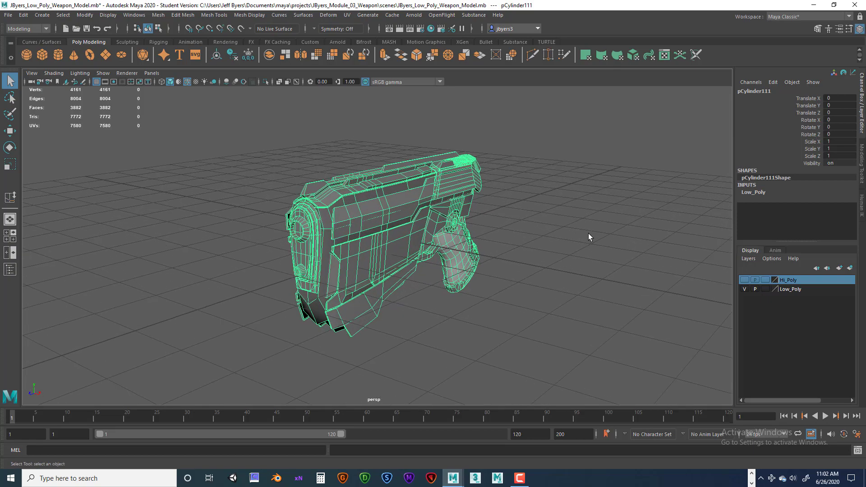
pyautogui.scroll(-10, 575, 233)
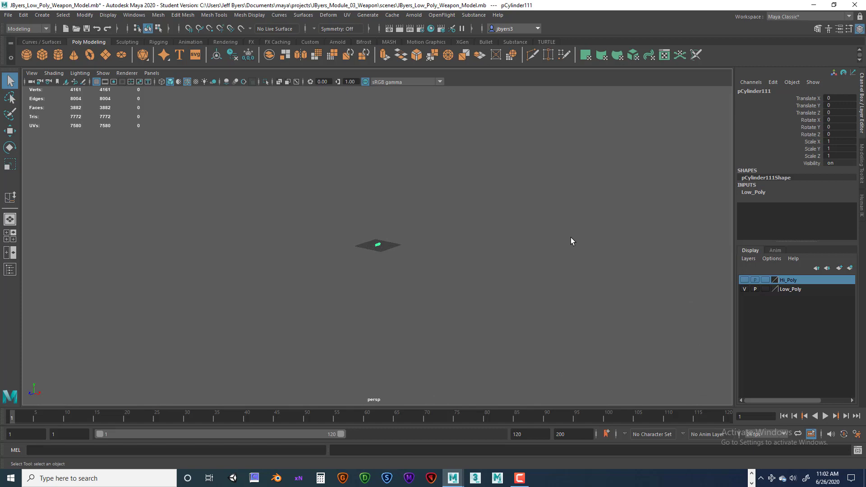
pyautogui.scroll(2, 570, 237)
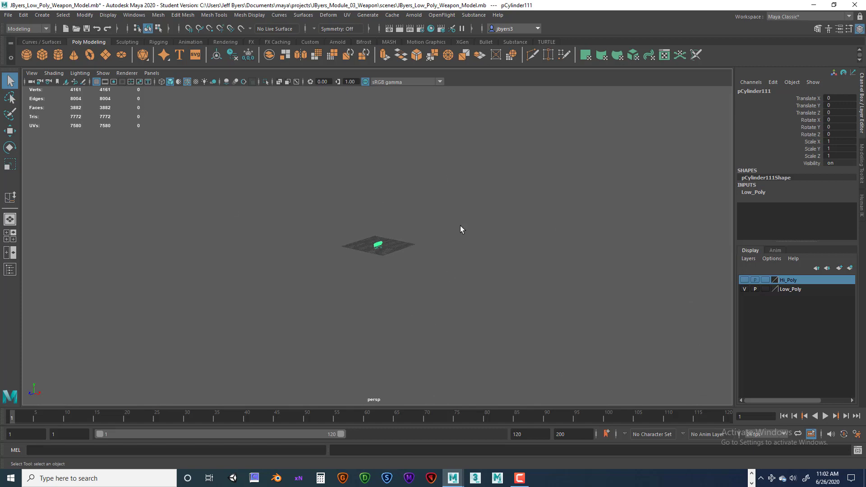
pyautogui.scroll(12, 419, 234)
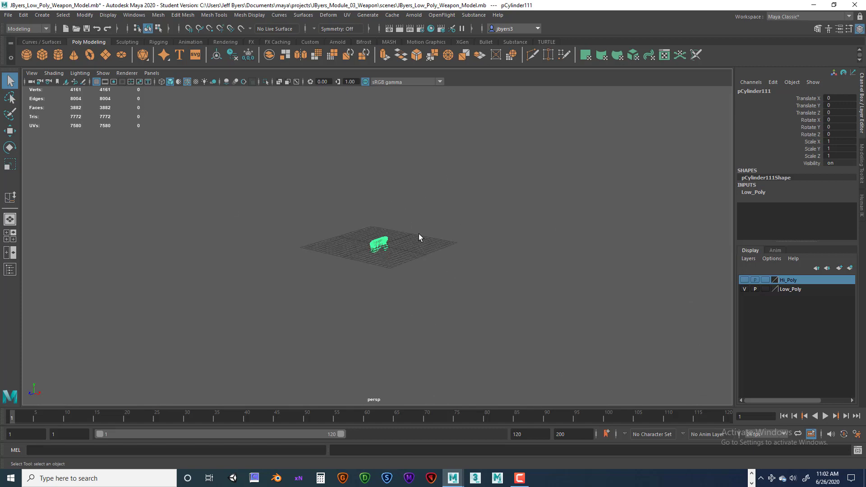
pyautogui.scroll(3, 419, 237)
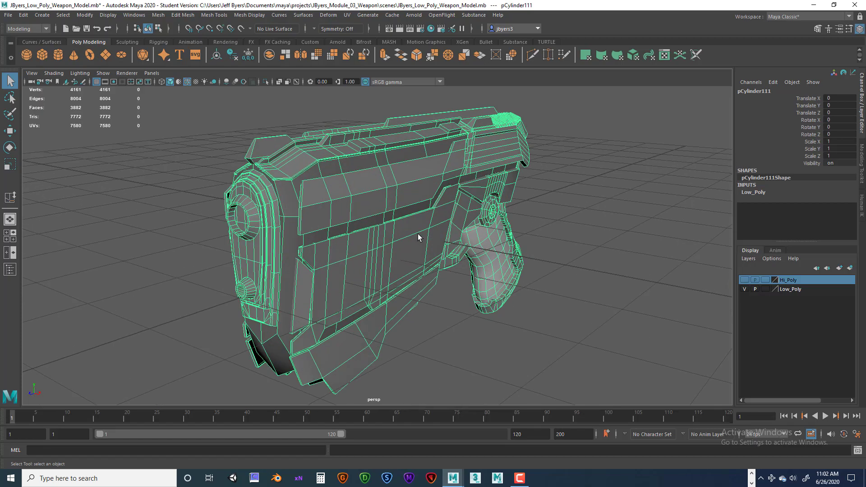
pyautogui.moveTo(417, 233)
pyautogui.keyDown('alt'); pyautogui.mouseDown()
pyautogui.moveTo(381, 232)
pyautogui.moveTo(450, 226)
pyautogui.moveTo(348, 245)
pyautogui.moveTo(421, 228)
pyautogui.mouseUp(); pyautogui.keyUp('alt')
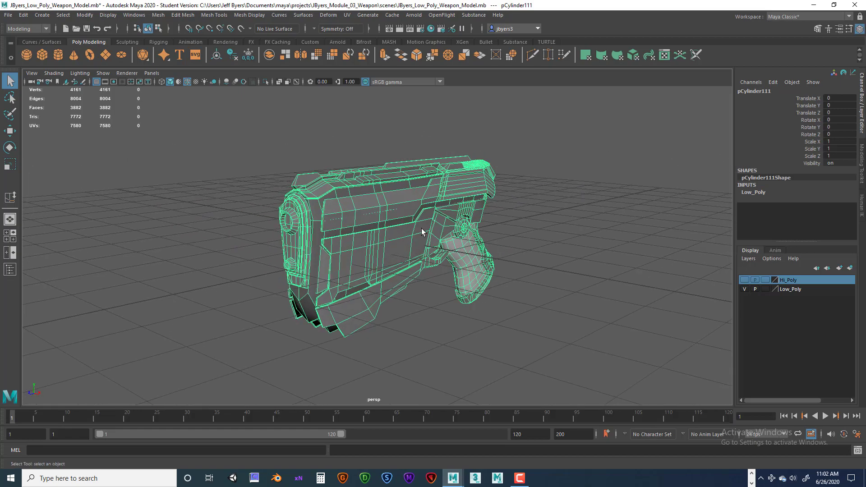
pyautogui.keyDown('alt'); pyautogui.moveTo(421, 228); pyautogui.dragTo(362, 233, button='right'); pyautogui.keyUp('alt')
pyautogui.keyDown('alt'); pyautogui.moveTo(361, 234); pyautogui.dragTo(378, 232); pyautogui.keyUp('alt')
pyautogui.keyDown('alt'); pyautogui.moveTo(378, 233); pyautogui.dragTo(454, 241, button='right'); pyautogui.keyUp('alt')
pyautogui.keyDown('alt'); pyautogui.moveTo(381, 251); pyautogui.dragTo(383, 250); pyautogui.keyUp('alt')
pyautogui.keyDown('alt'); pyautogui.moveTo(383, 250); pyautogui.dragTo(442, 240, button='middle'); pyautogui.keyUp('alt')
pyautogui.keyDown('alt'); pyautogui.moveTo(442, 240); pyautogui.dragTo(426, 238); pyautogui.keyUp('alt')
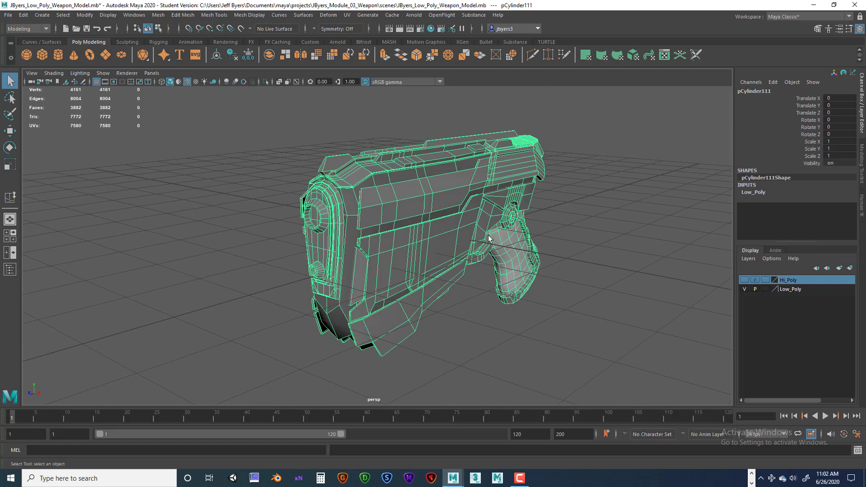
# Show the Hi_Poly layer, select both weapon meshes together and freeze their transformations.
pyautogui.click(745, 280)
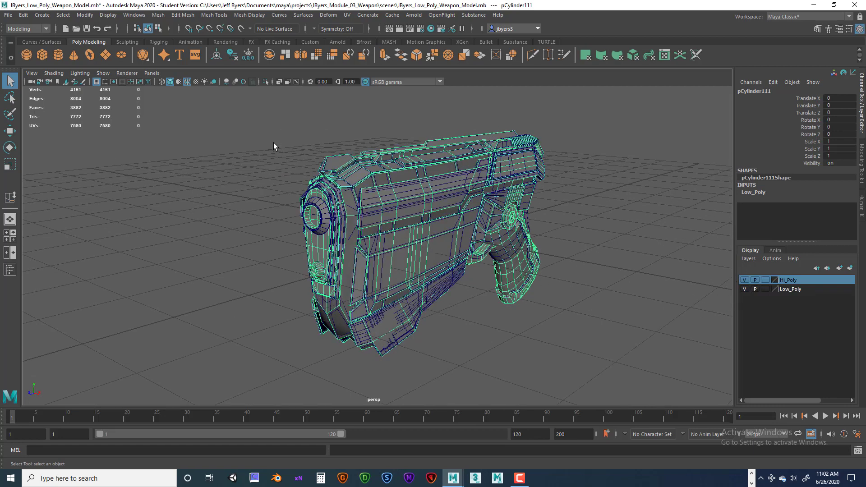
pyautogui.scroll(5, 272, 142)
pyautogui.scroll(-7, 277, 149)
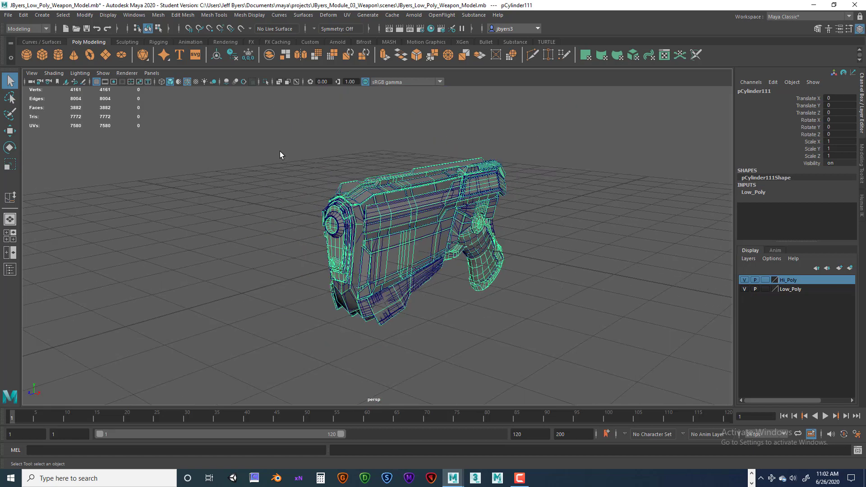
pyautogui.moveTo(265, 137); pyautogui.dragTo(575, 320)
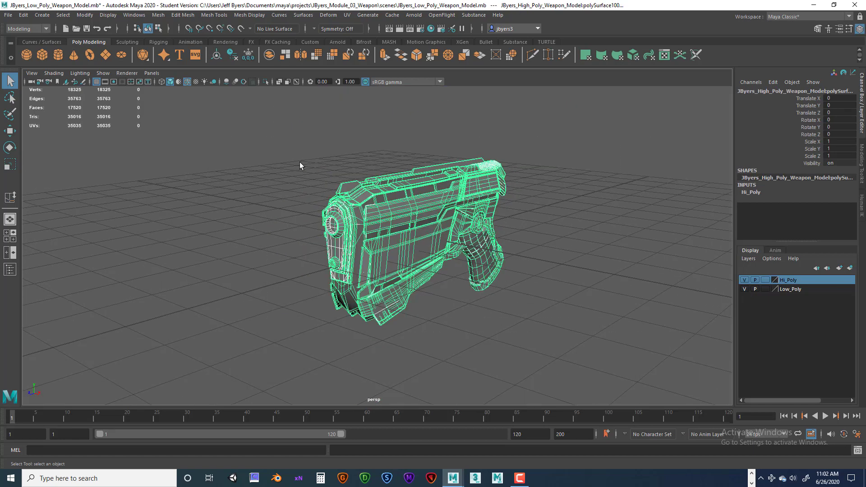
pyautogui.moveTo(301, 146); pyautogui.dragTo(604, 310)
pyautogui.click(248, 54)
pyautogui.scroll(-3, 467, 189)
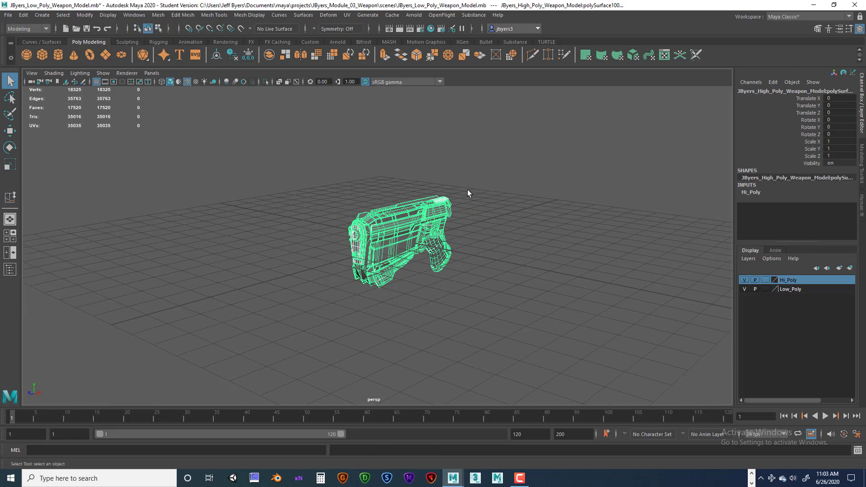
# Set the linear working units to foot in the general application preferences and save them.
pyautogui.press('e')
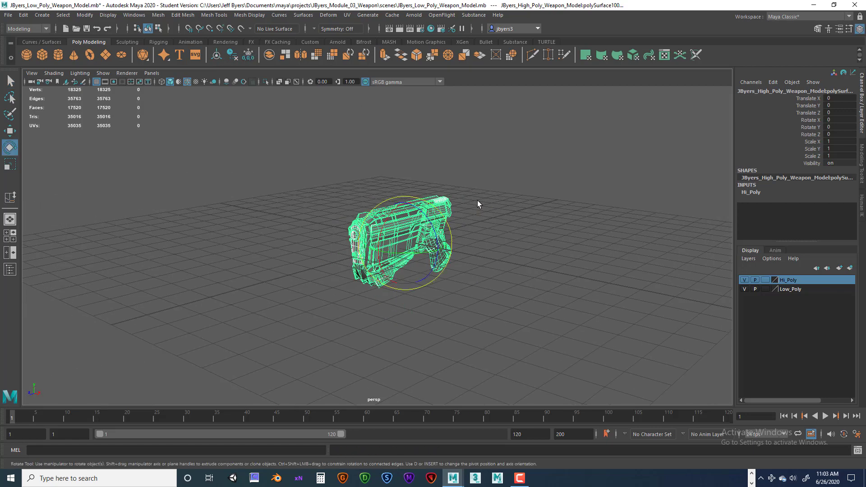
pyautogui.press('r')
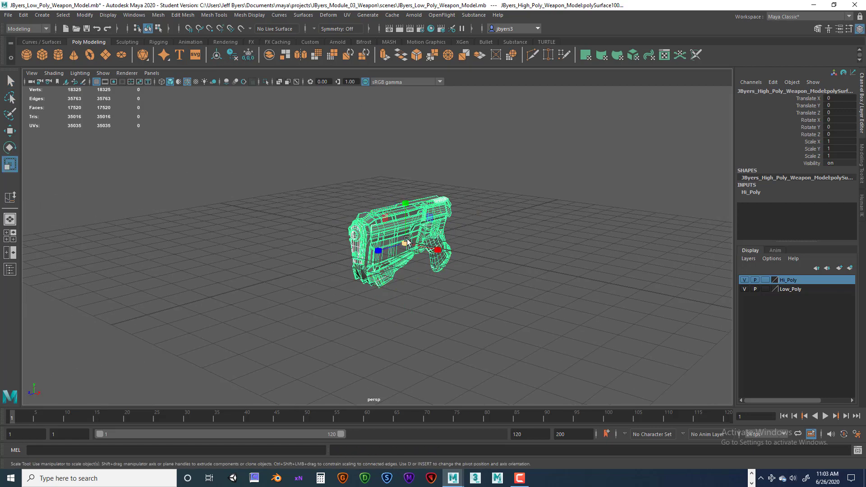
pyautogui.click(856, 417)
pyautogui.moveTo(333, 111); pyautogui.dragTo(394, 96)
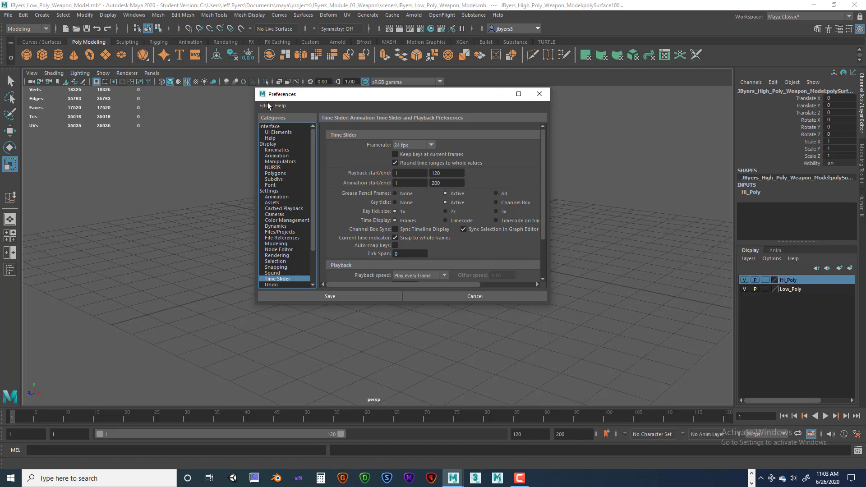
pyautogui.click(274, 191)
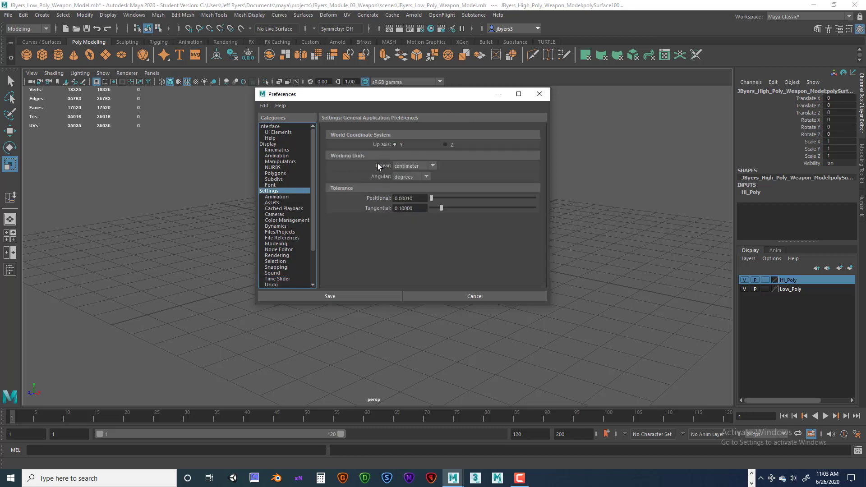
pyautogui.click(433, 166)
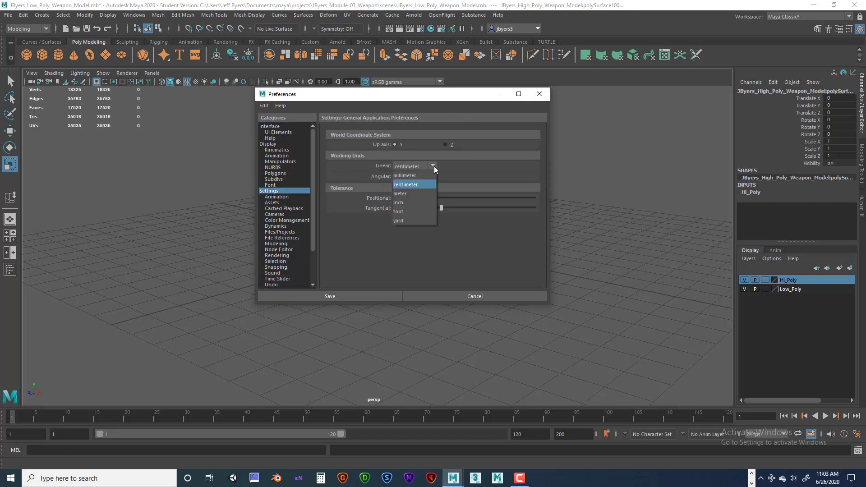
pyautogui.click(409, 212)
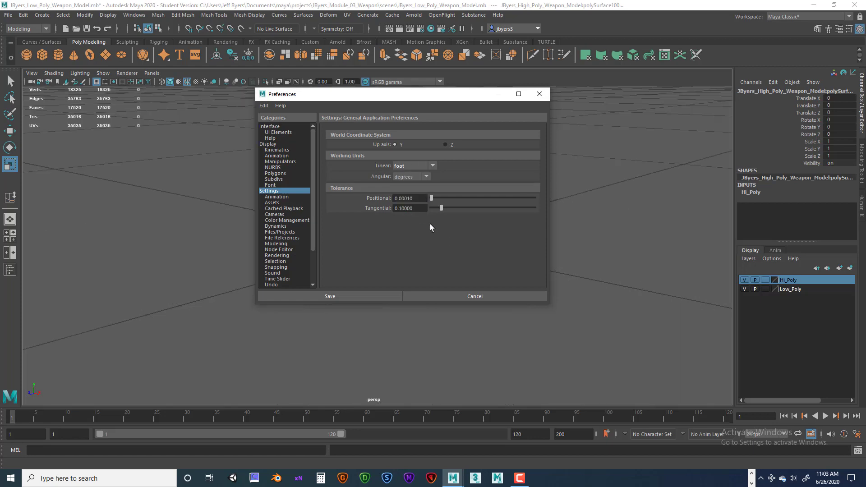
pyautogui.click(366, 296)
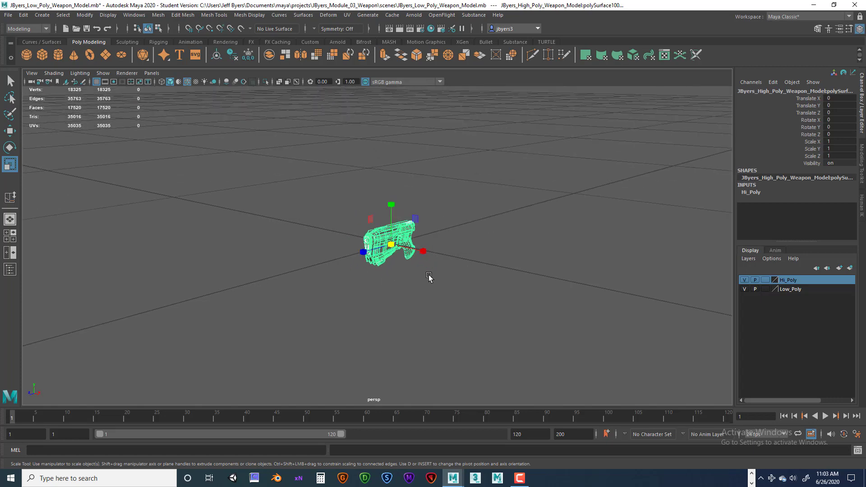
# Scale both weapons up uniformly to about 5.431 in the side view, judging their length against the one-foot grid.
pyautogui.scroll(-10, 429, 275)
pyautogui.scroll(4, 429, 275)
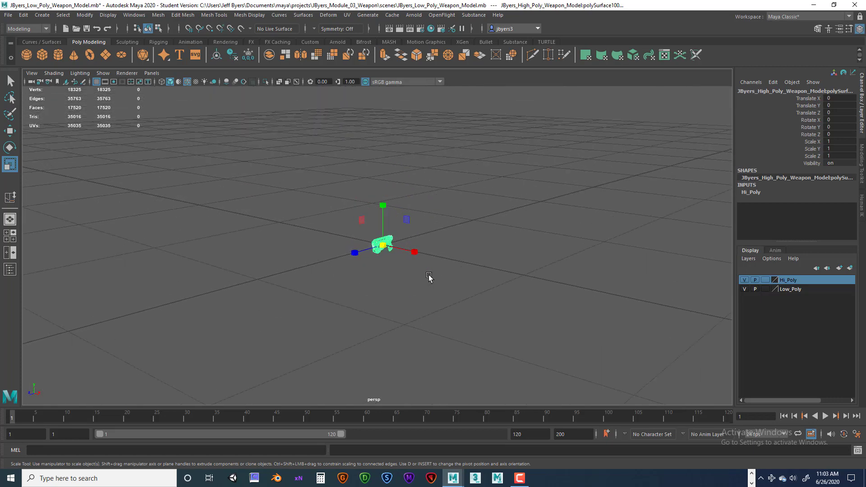
pyautogui.scroll(-1, 428, 276)
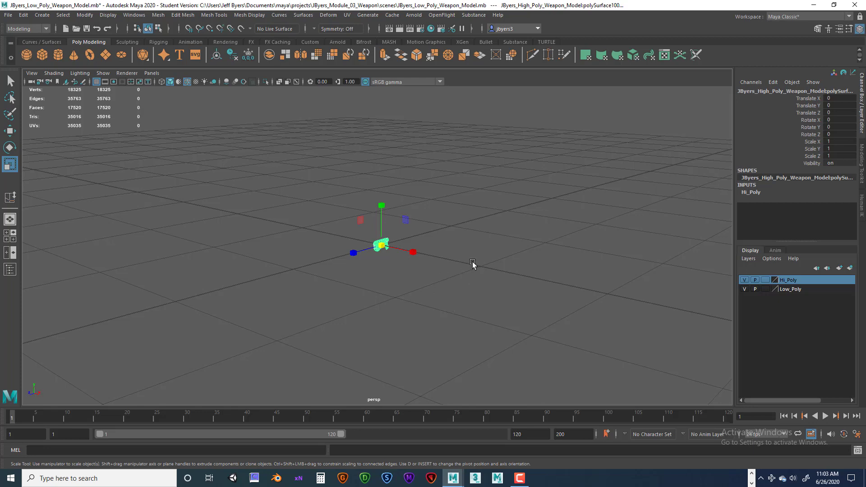
pyautogui.press('space')
pyautogui.press('space')
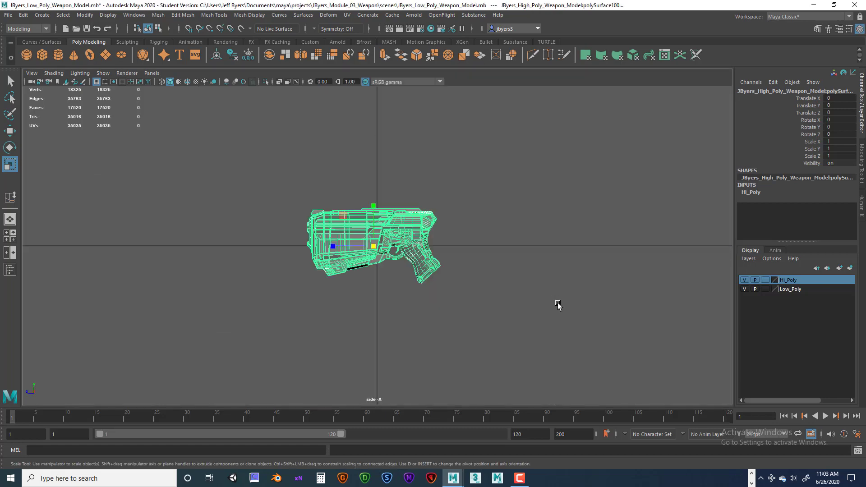
pyautogui.scroll(-10, 517, 277)
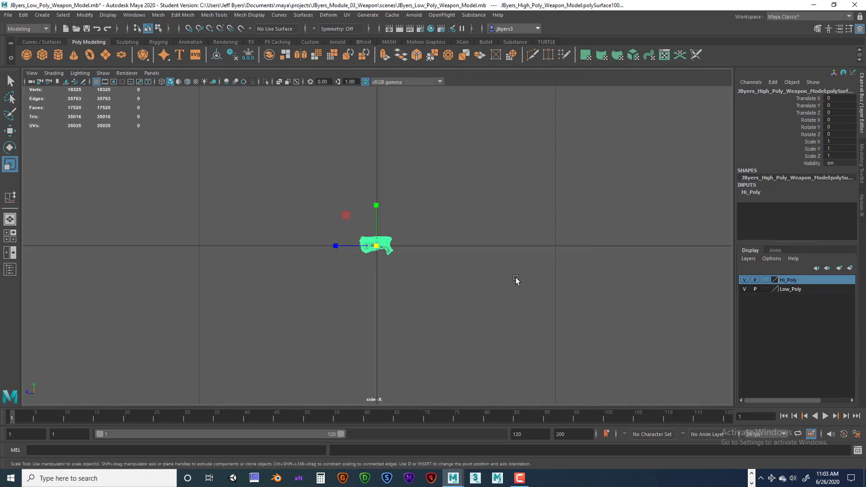
pyautogui.scroll(1, 516, 279)
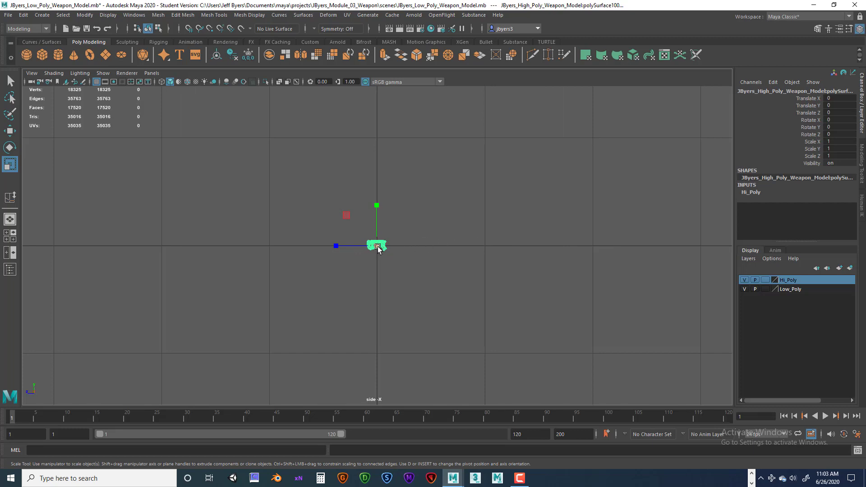
pyautogui.moveTo(381, 248); pyautogui.dragTo(428, 249)
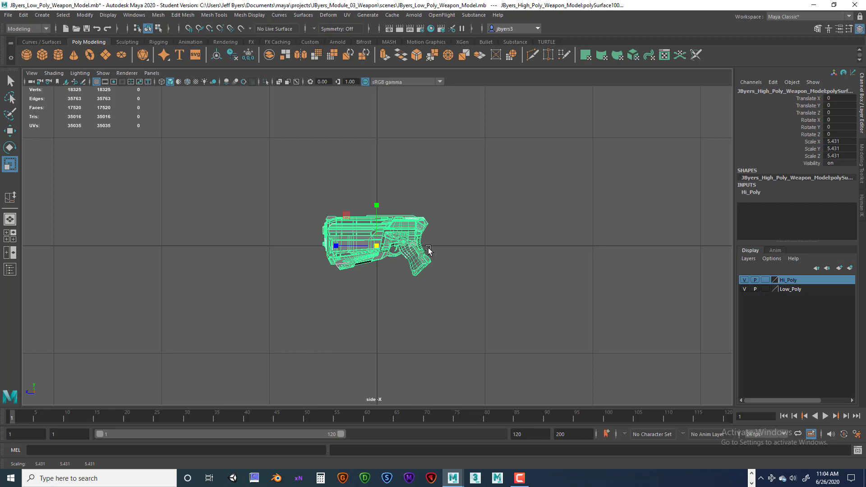
# Move both weapons along Z to about -0.514 for comparison with a grid square, and enlarge them uniformly to about 6.52.
pyautogui.press('w')
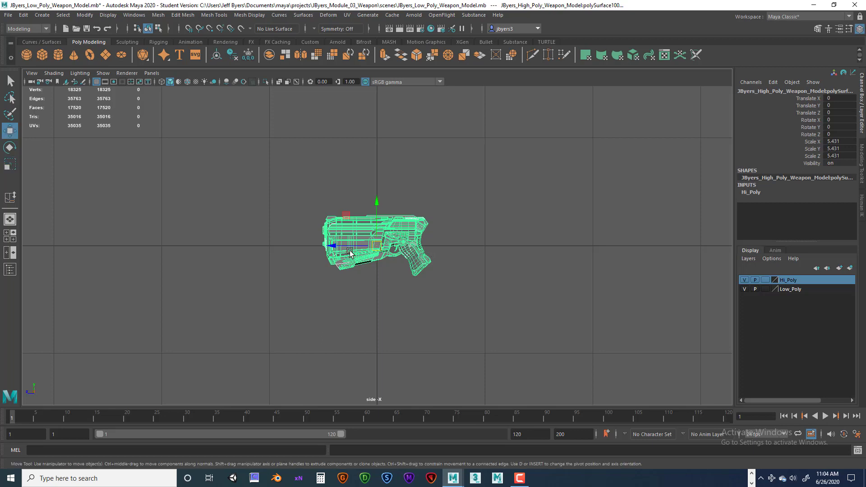
pyautogui.moveTo(334, 247); pyautogui.dragTo(447, 246)
pyautogui.press('r')
pyautogui.press('w')
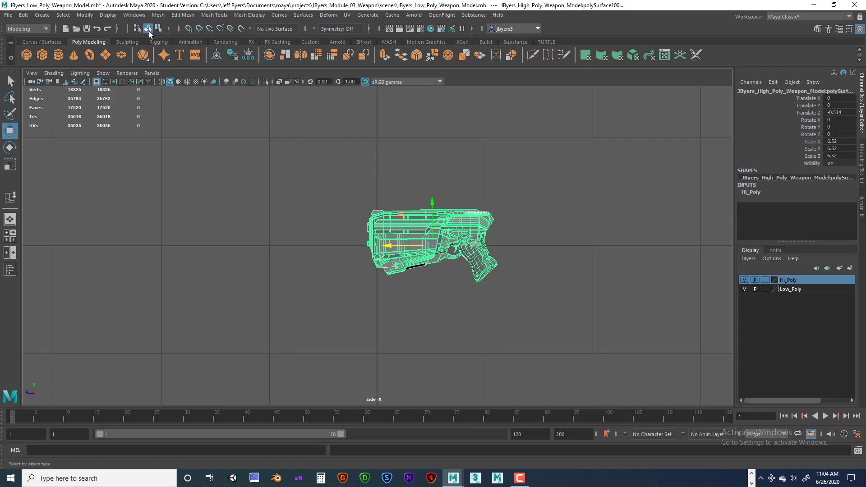
# Turn on grid snapping, snap both weapons back to the grid origin and return to the perspective view.
pyautogui.click(189, 30)
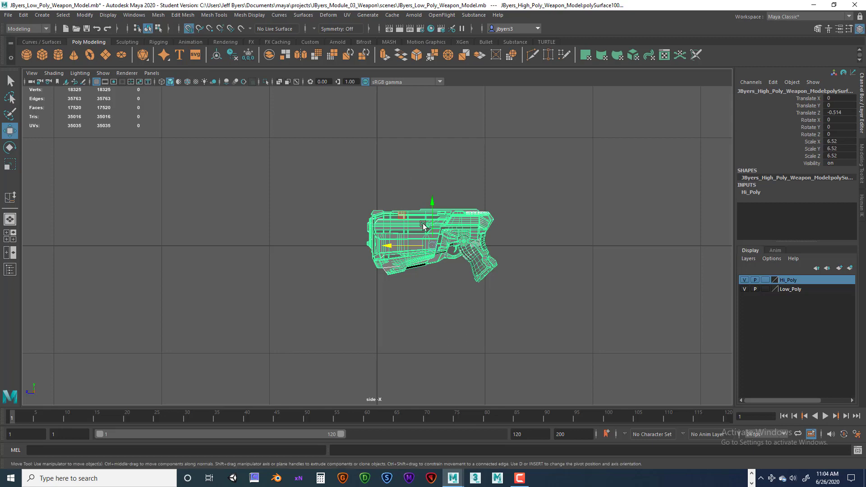
pyautogui.moveTo(432, 246); pyautogui.dragTo(388, 241)
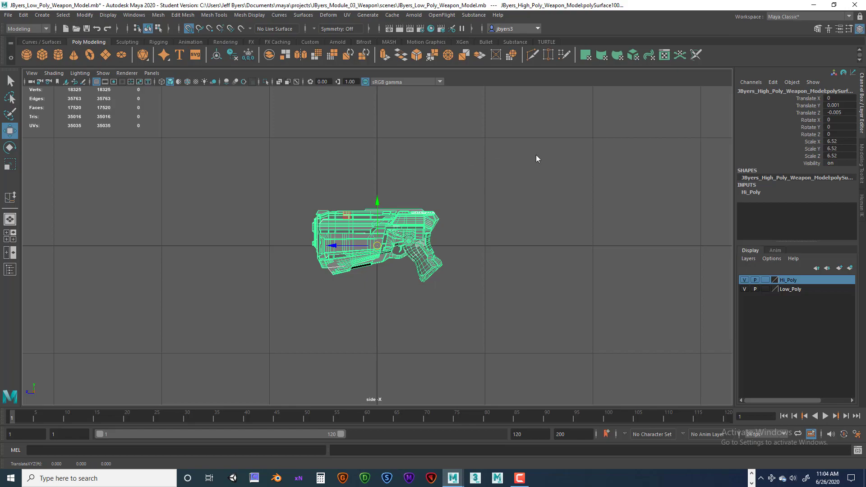
pyautogui.press('space')
pyautogui.press('space')
# Try moving both weapons away from the origin along the X axis, and undo the move.
pyautogui.keyDown('alt'); pyautogui.moveTo(547, 207); pyautogui.dragTo(555, 165); pyautogui.keyUp('alt')
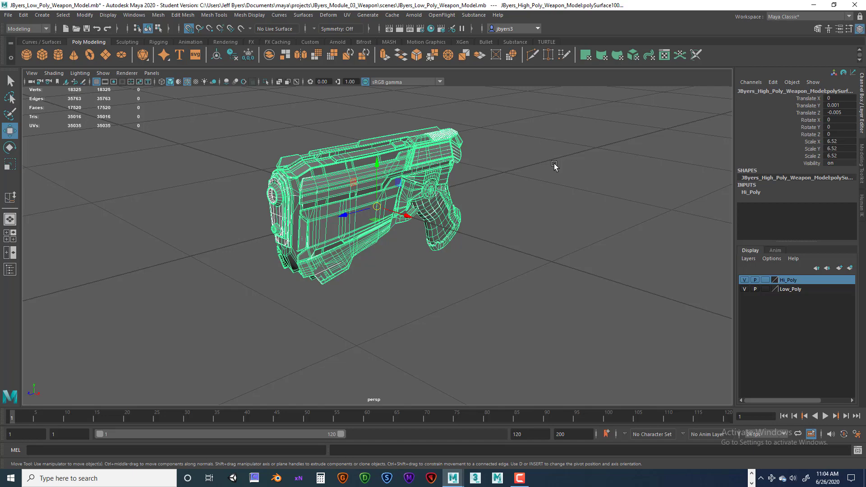
pyautogui.scroll(-3, 549, 174)
pyautogui.keyDown('alt'); pyautogui.moveTo(528, 206); pyautogui.dragTo(559, 166); pyautogui.keyUp('alt')
pyautogui.scroll(4, 528, 198)
pyautogui.keyDown('alt'); pyautogui.moveTo(631, 142); pyautogui.dragTo(480, 180); pyautogui.keyUp('alt')
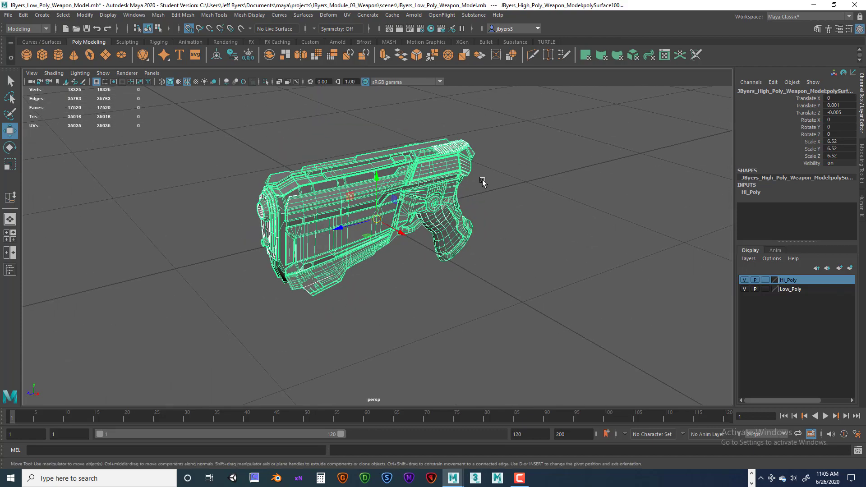
pyautogui.moveTo(399, 228); pyautogui.dragTo(611, 311)
pyautogui.hotkey('ctrl', 'z')
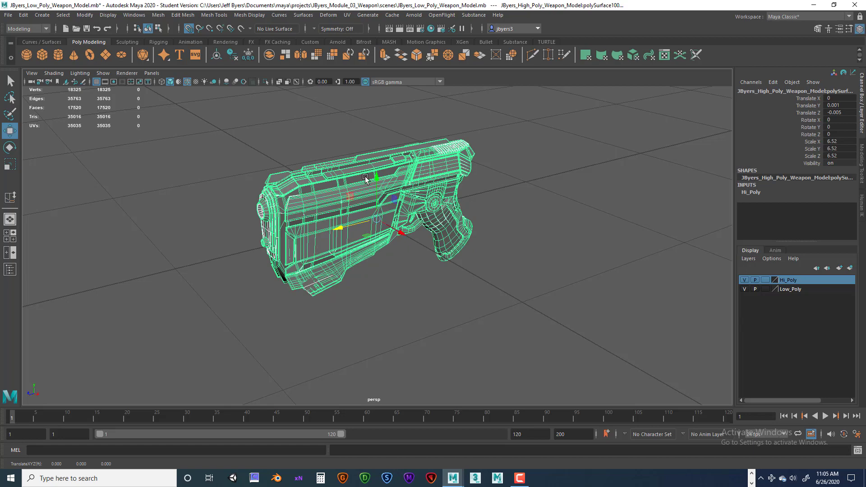
# Reselect both weapon meshes and freeze their transformations at the new scale and position.
pyautogui.click(217, 117)
pyautogui.moveTo(261, 132); pyautogui.dragTo(528, 311)
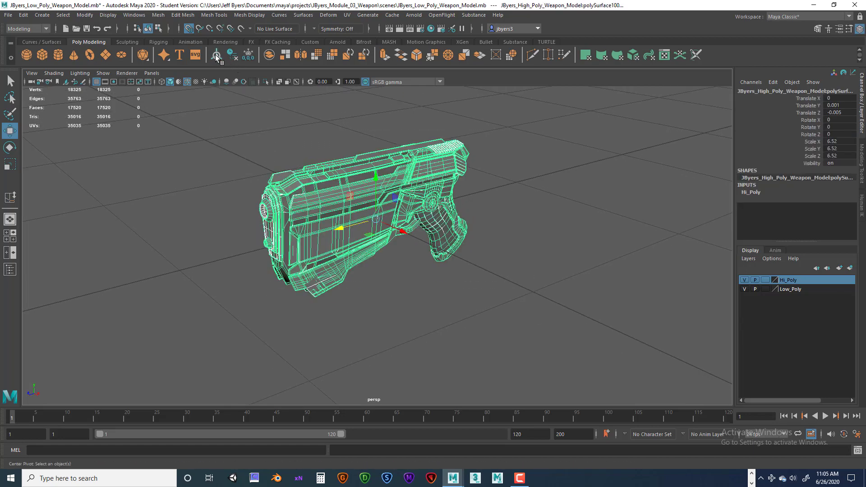
pyautogui.click(247, 54)
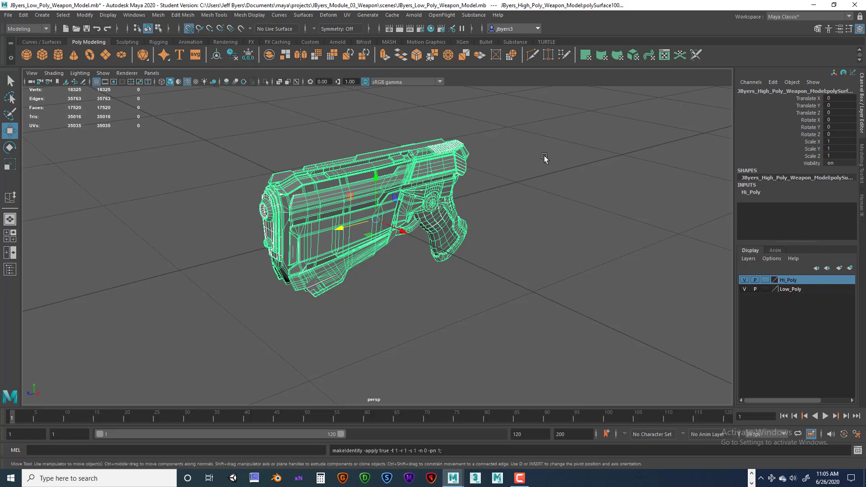
pyautogui.keyDown('alt'); pyautogui.moveTo(545, 158); pyautogui.dragTo(563, 168); pyautogui.keyUp('alt')
pyautogui.keyDown('alt'); pyautogui.moveTo(600, 206); pyautogui.dragTo(652, 250); pyautogui.keyUp('alt')
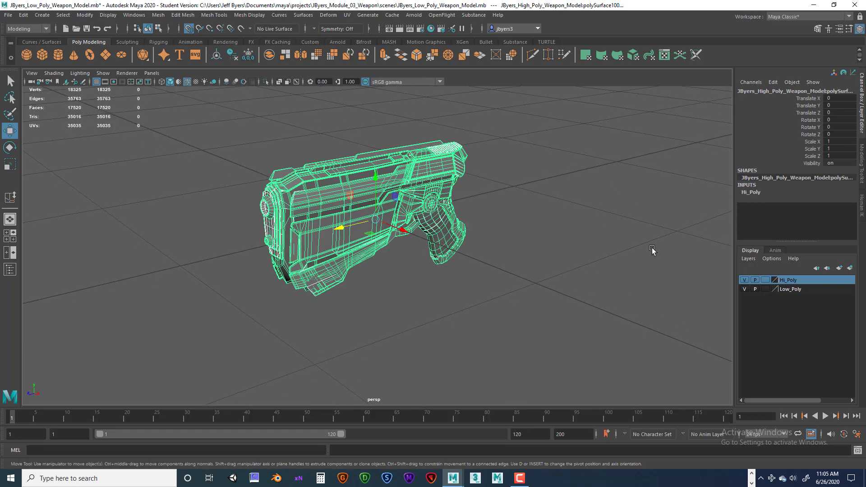
# Hide the Hi_Poly layer, keep the Low_Poly layer shown and select only the low-poly weapon.
pyautogui.click(744, 280)
pyautogui.click(744, 289)
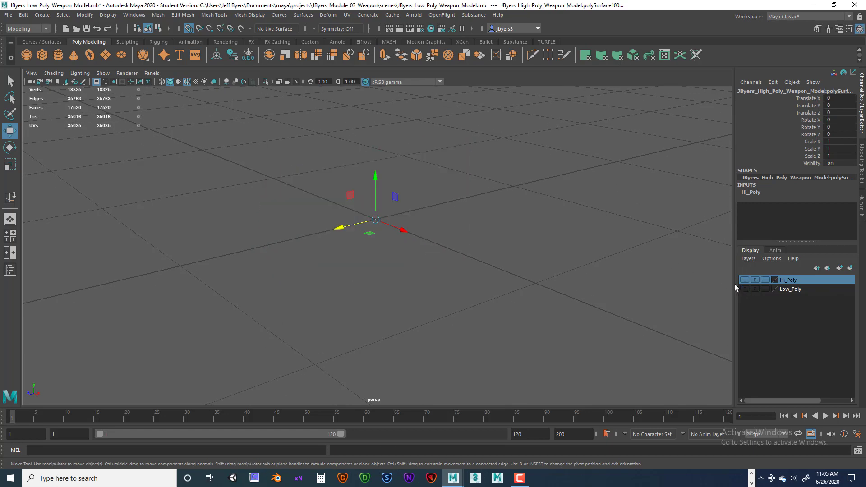
pyautogui.click(788, 289)
pyautogui.click(745, 289)
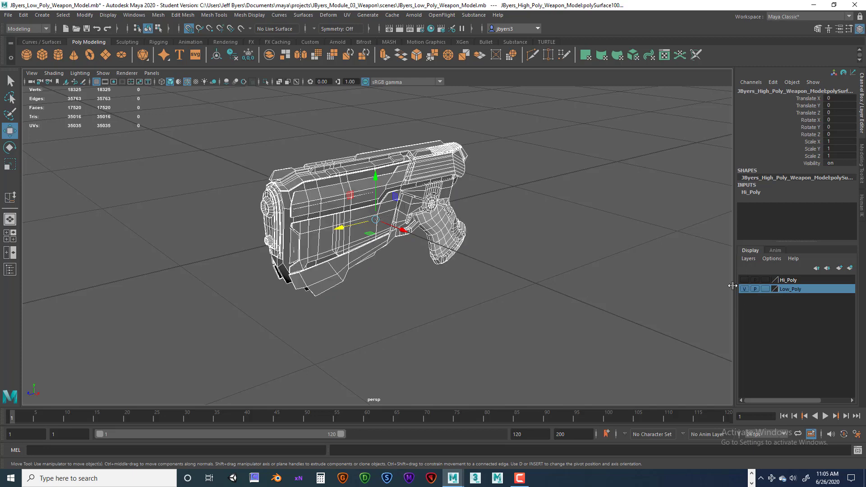
pyautogui.click(395, 220)
pyautogui.keyDown('alt'); pyautogui.moveTo(395, 219); pyautogui.dragTo(388, 220); pyautogui.keyUp('alt')
pyautogui.click(388, 220)
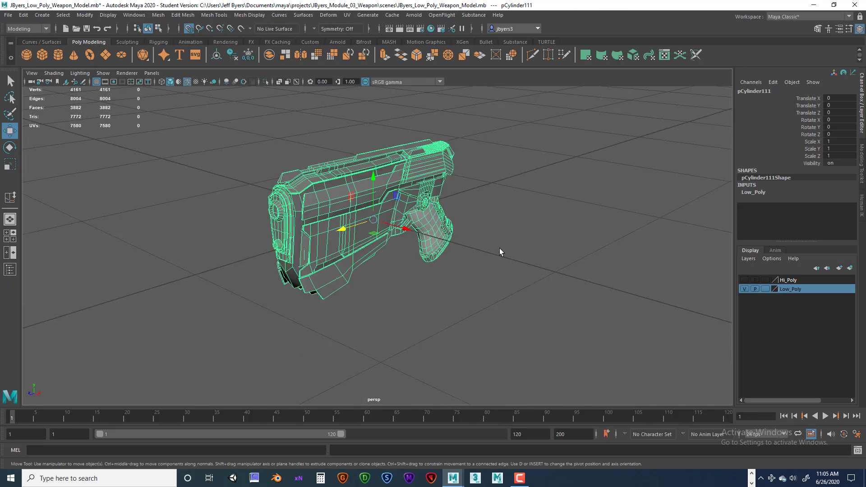
pyautogui.scroll(-1, 497, 250)
pyautogui.scroll(2, 498, 252)
pyautogui.keyDown('alt'); pyautogui.moveTo(499, 252); pyautogui.dragTo(491, 252); pyautogui.keyUp('alt')
pyautogui.keyDown('alt'); pyautogui.moveTo(490, 245); pyautogui.dragTo(493, 256, button='middle'); pyautogui.keyUp('alt')
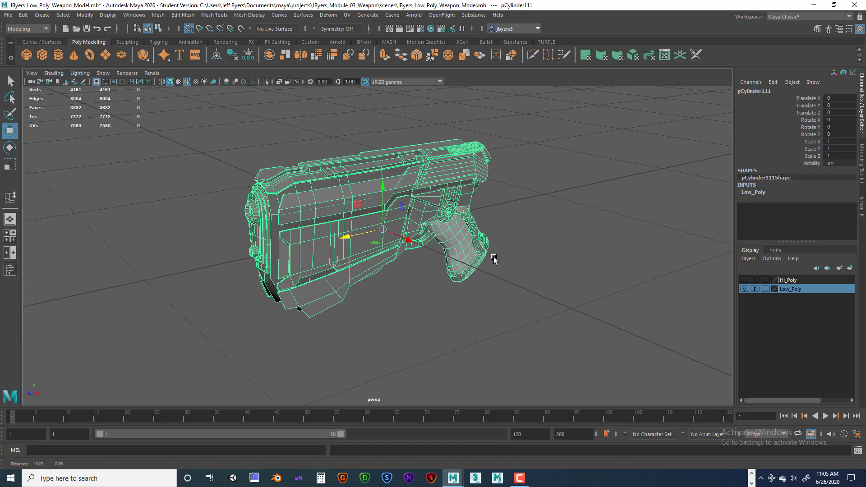
pyautogui.keyDown('alt'); pyautogui.moveTo(494, 259); pyautogui.dragTo(514, 234); pyautogui.keyUp('alt')
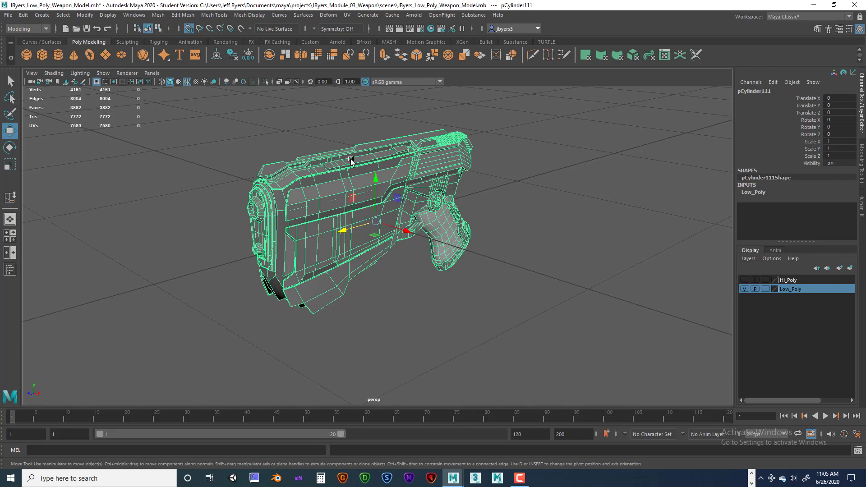
pyautogui.moveTo(385, 162)
pyautogui.keyDown('alt'); pyautogui.mouseDown()
pyautogui.moveTo(363, 161)
pyautogui.moveTo(389, 159)
pyautogui.mouseUp(); pyautogui.keyUp('alt')
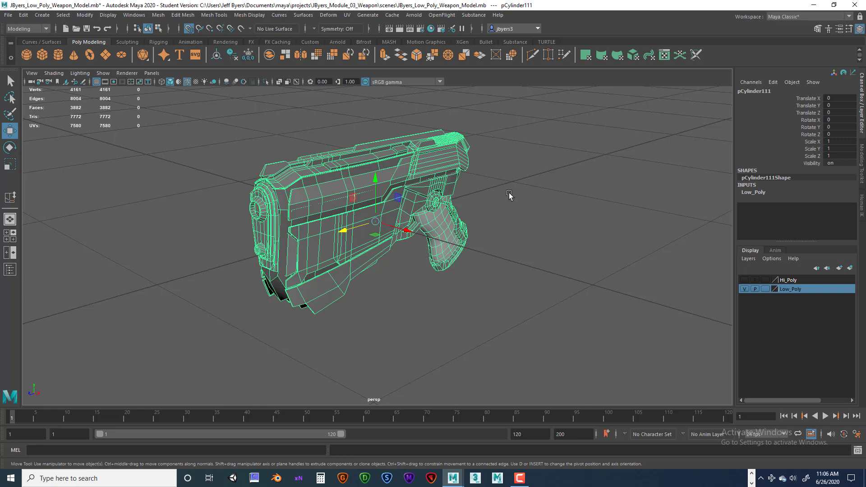
# Separate the low-poly weapon mesh into its individual parts and clear the selection.
pyautogui.moveTo(489, 187)
pyautogui.keyDown('alt'); pyautogui.mouseDown()
pyautogui.moveTo(481, 184)
pyautogui.moveTo(496, 192)
pyautogui.moveTo(481, 178)
pyautogui.mouseUp(); pyautogui.keyUp('alt')
pyautogui.keyDown('alt'); pyautogui.moveTo(415, 202); pyautogui.dragTo(334, 199); pyautogui.keyUp('alt')
pyautogui.keyDown('alt'); pyautogui.moveTo(473, 221); pyautogui.dragTo(489, 208); pyautogui.keyUp('alt')
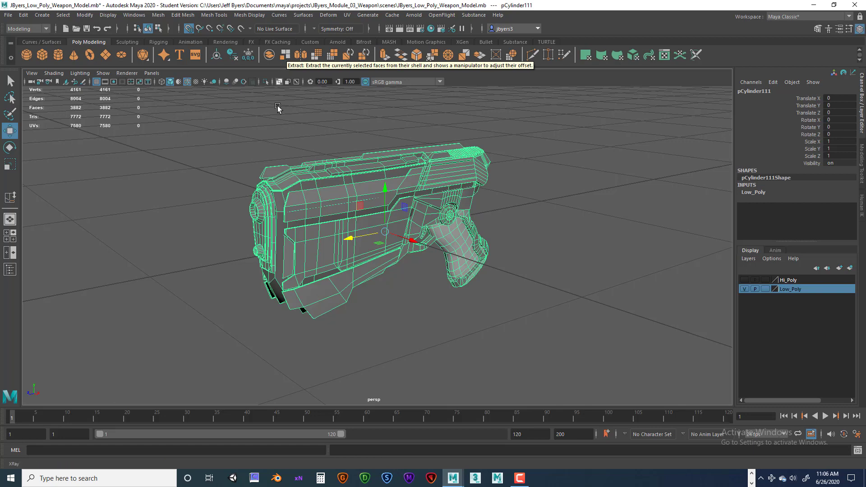
pyautogui.keyDown('alt'); pyautogui.moveTo(359, 157); pyautogui.dragTo(301, 144); pyautogui.keyUp('alt')
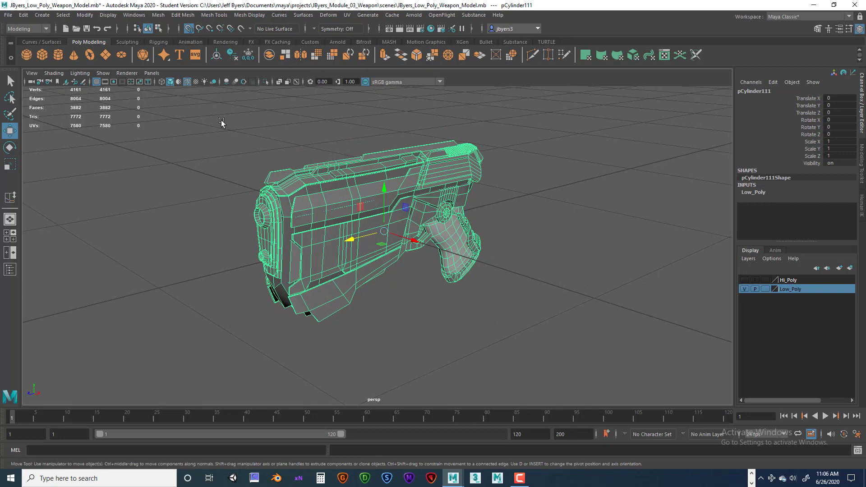
pyautogui.press('space')
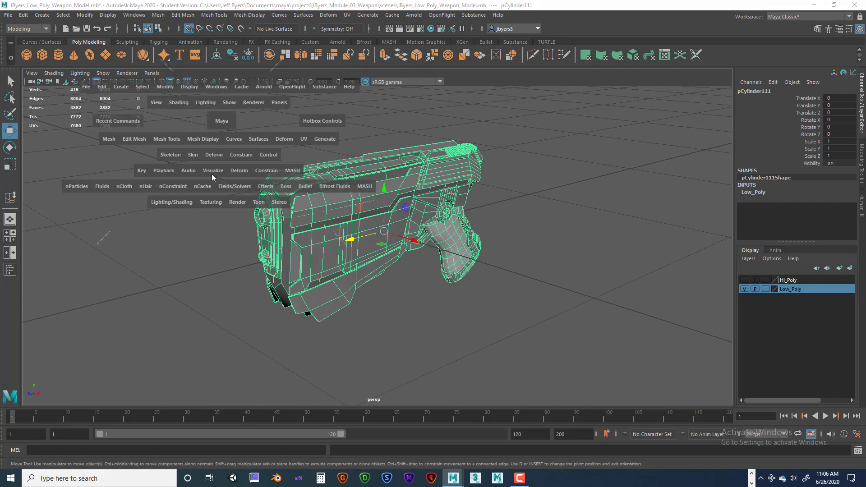
pyautogui.click(112, 140)
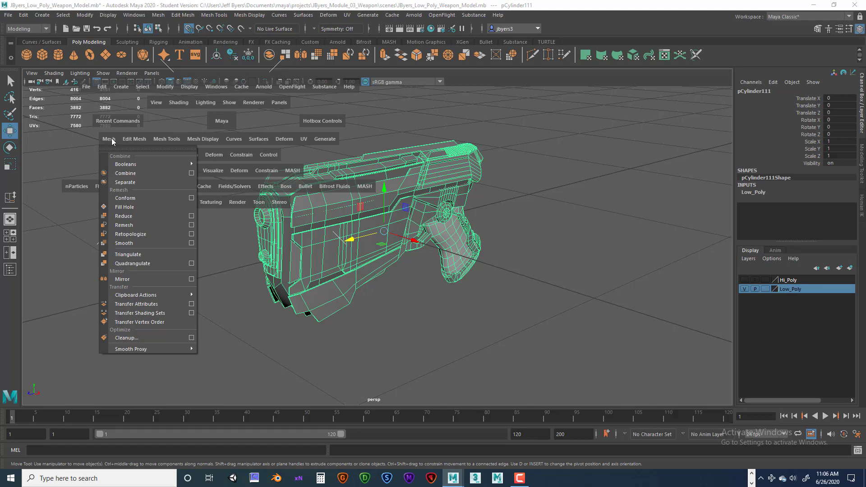
pyautogui.click(125, 183)
pyautogui.click(500, 246)
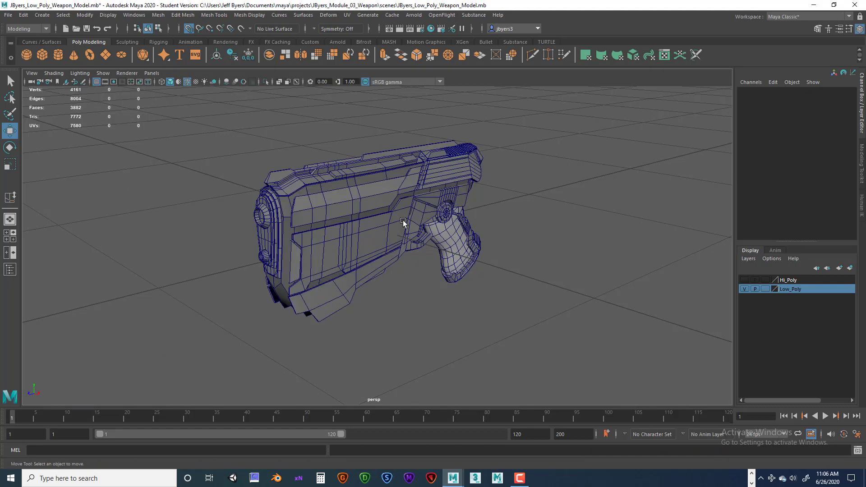
# Select individual low-poly weapon parts one by one and examine how the body, grip and barrel pieces are separated.
pyautogui.click(373, 210)
pyautogui.click(324, 181)
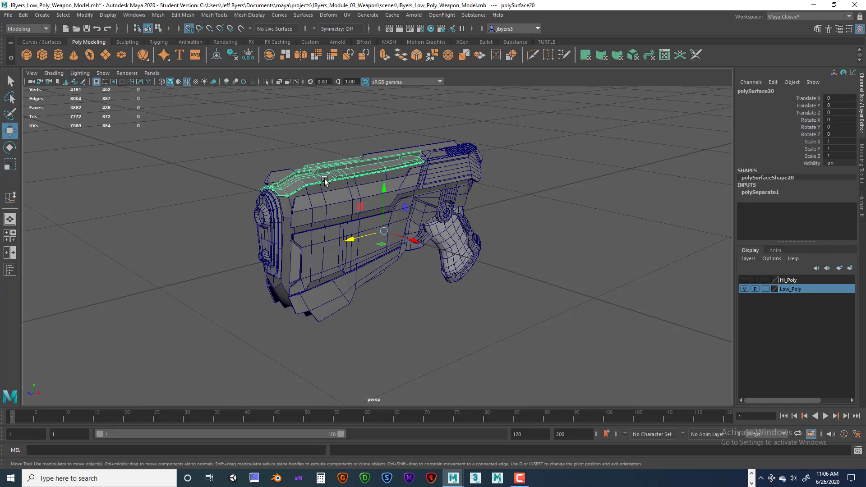
pyautogui.click(322, 244)
pyautogui.click(298, 262)
pyautogui.click(327, 303)
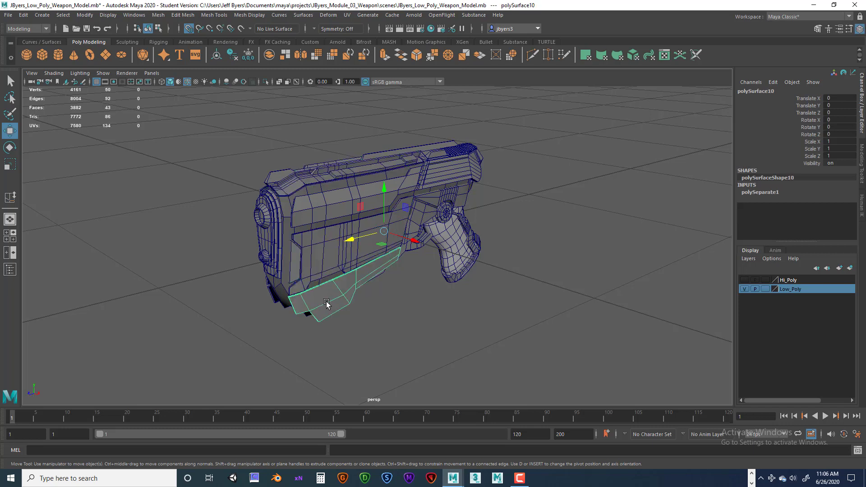
pyautogui.click(445, 232)
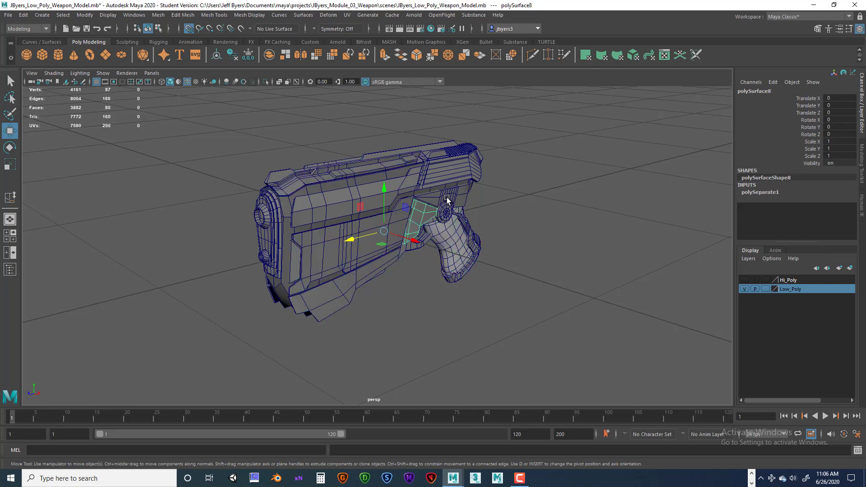
pyautogui.click(446, 175)
pyautogui.click(447, 175)
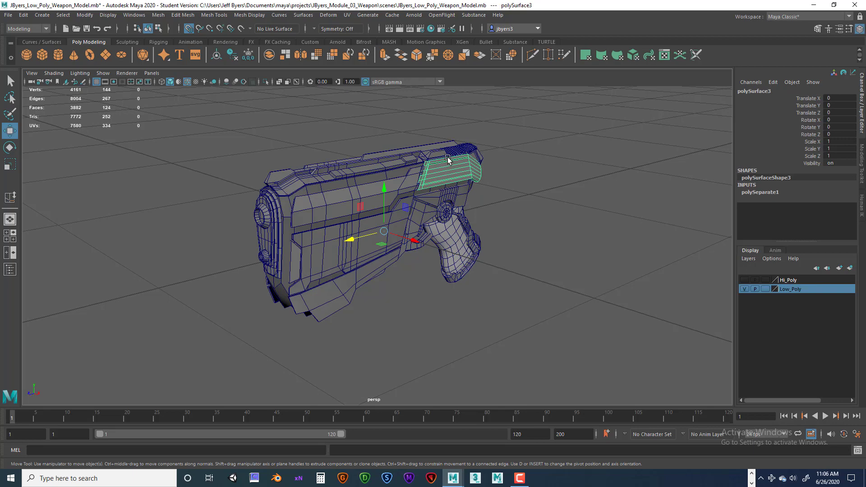
pyautogui.click(262, 215)
pyautogui.click(265, 255)
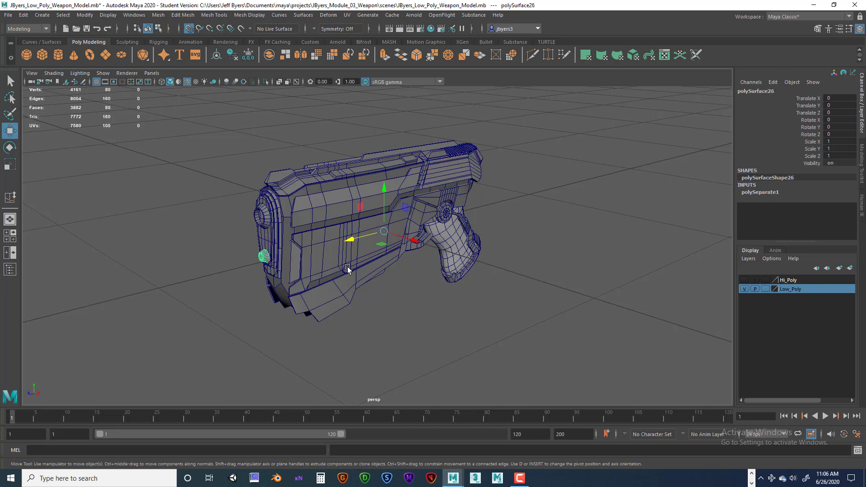
pyautogui.keyDown('alt'); pyautogui.moveTo(403, 279); pyautogui.dragTo(399, 270); pyautogui.keyUp('alt')
pyautogui.keyDown('alt'); pyautogui.moveTo(399, 271); pyautogui.dragTo(501, 268, button='right'); pyautogui.keyUp('alt')
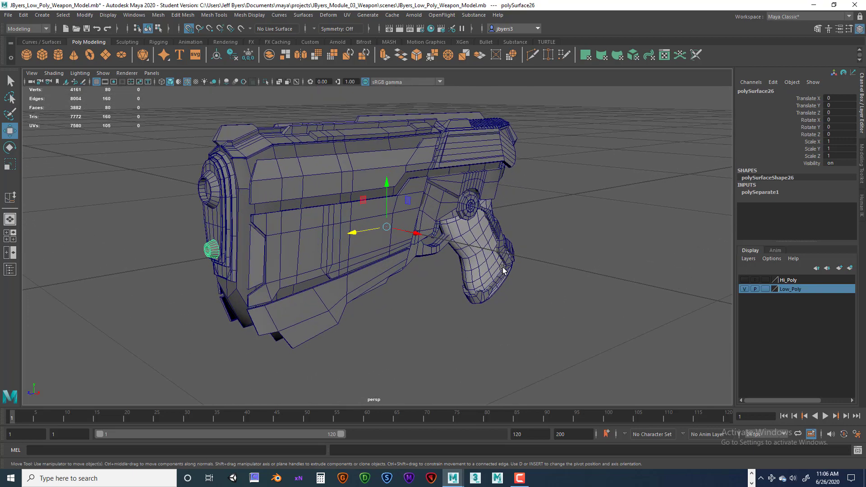
pyautogui.keyDown('alt'); pyautogui.moveTo(516, 261); pyautogui.dragTo(524, 272); pyautogui.keyUp('alt')
pyautogui.keyDown('alt'); pyautogui.moveTo(524, 272); pyautogui.dragTo(446, 276, button='right'); pyautogui.keyUp('alt')
pyautogui.keyDown('alt'); pyautogui.moveTo(390, 296); pyautogui.dragTo(412, 297); pyautogui.keyUp('alt')
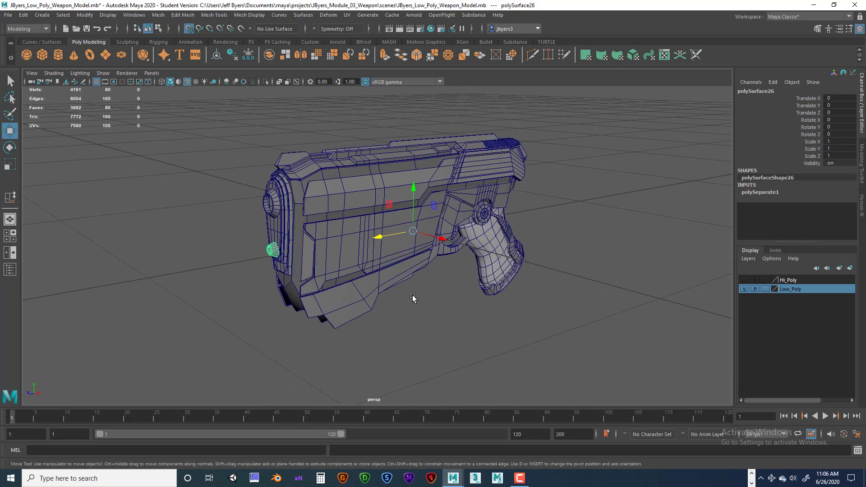
pyautogui.keyDown('alt'); pyautogui.moveTo(537, 263); pyautogui.dragTo(537, 253); pyautogui.keyUp('alt')
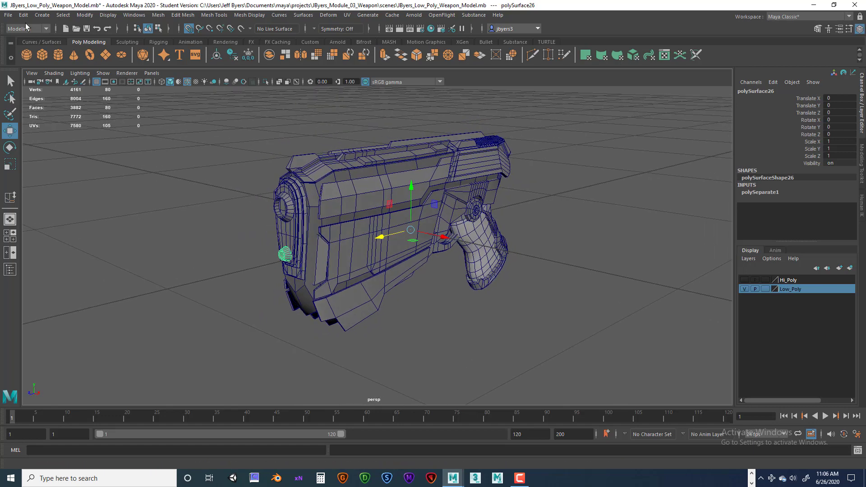
pyautogui.click(8, 15)
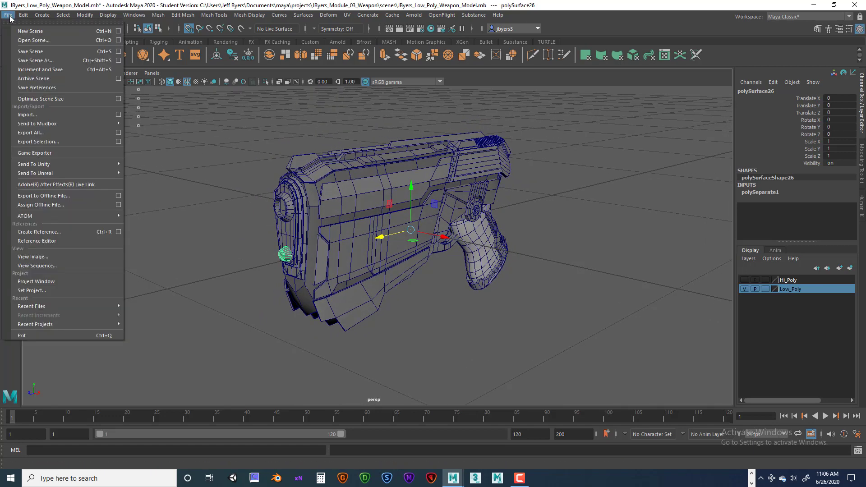
pyautogui.click(44, 61)
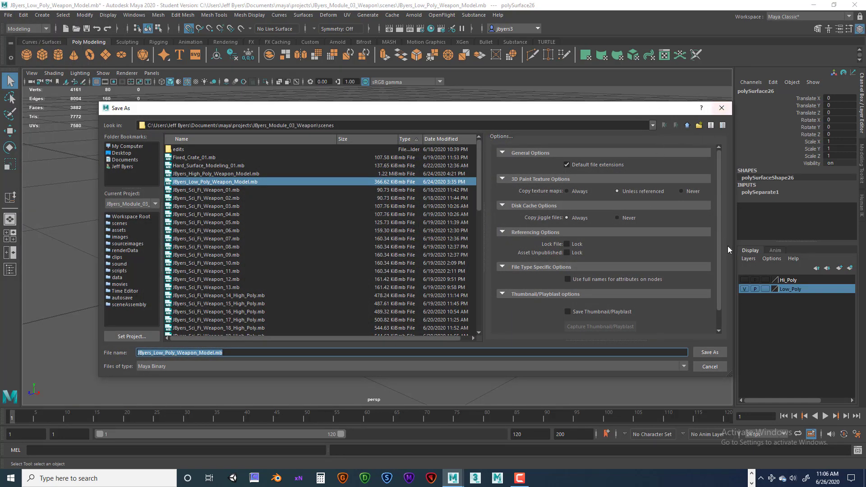
pyautogui.click(708, 367)
pyautogui.press('w')
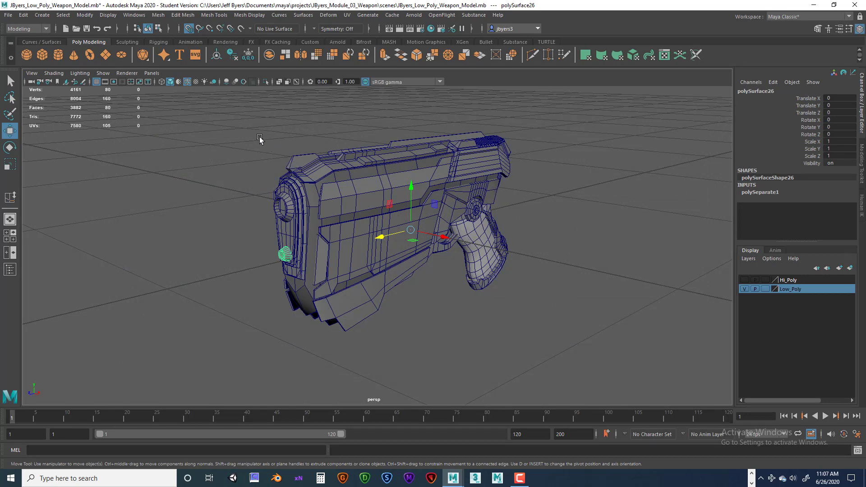
# Select all the separated low-poly weapon parts and add them to the Low_Poly layer.
pyautogui.moveTo(238, 124); pyautogui.dragTo(568, 310)
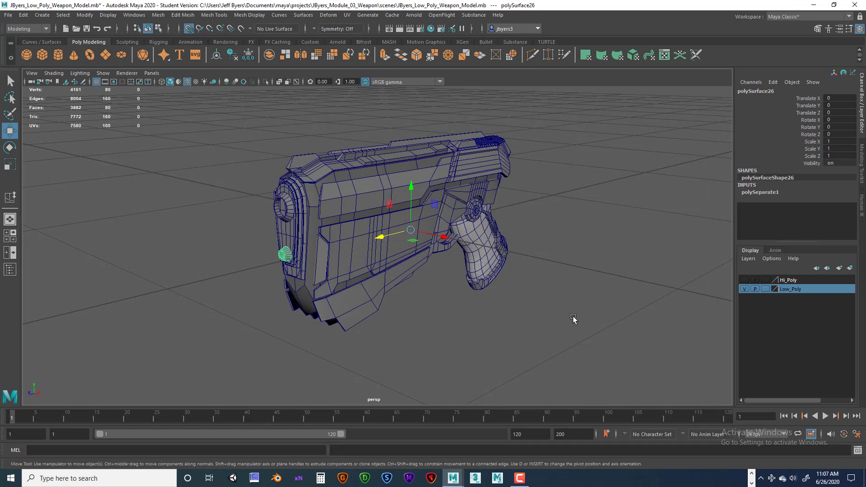
pyautogui.rightClick(799, 288)
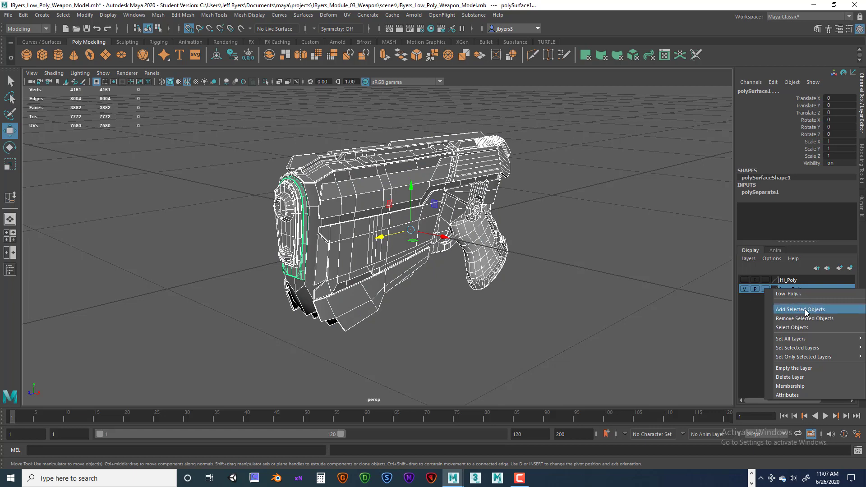
pyautogui.click(802, 308)
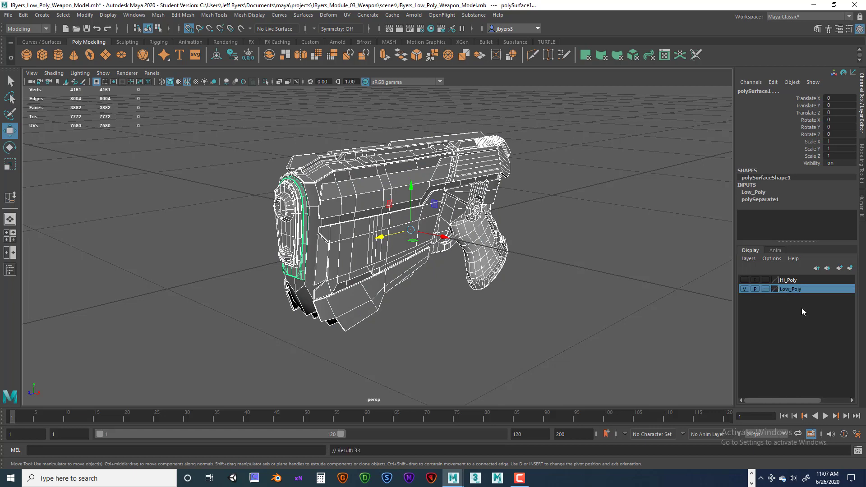
# Test the visibility of the Low_Poly layer, leave it hidden with nothing selected, and show the Hi_Poly layer.
pyautogui.click(745, 288)
pyautogui.click(744, 289)
pyautogui.click(571, 299)
pyautogui.click(745, 289)
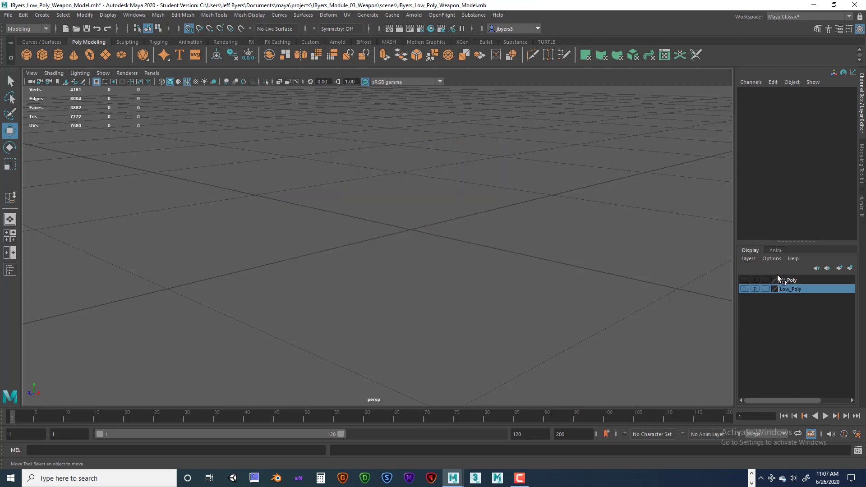
pyautogui.click(745, 280)
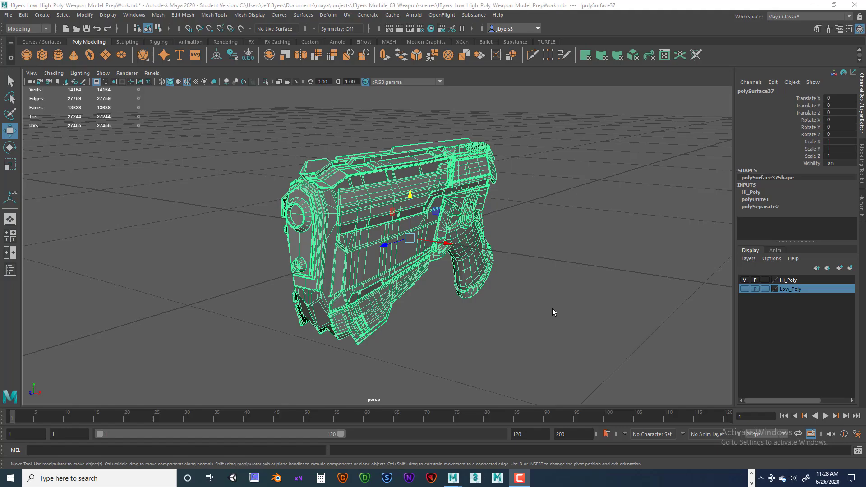
# Examine the high-poly weapon mesh up close and from several angles, including the barrel front, body side and grip.
pyautogui.scroll(2, 481, 292)
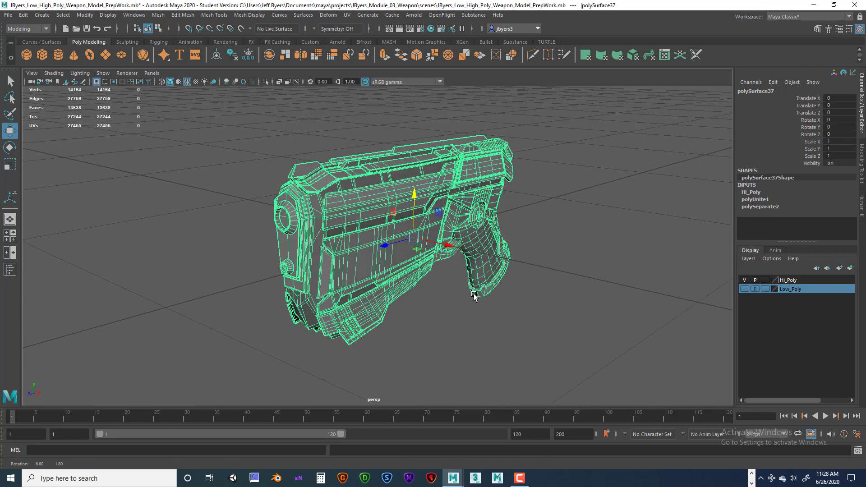
pyautogui.scroll(1, 490, 176)
pyautogui.scroll(1, 490, 175)
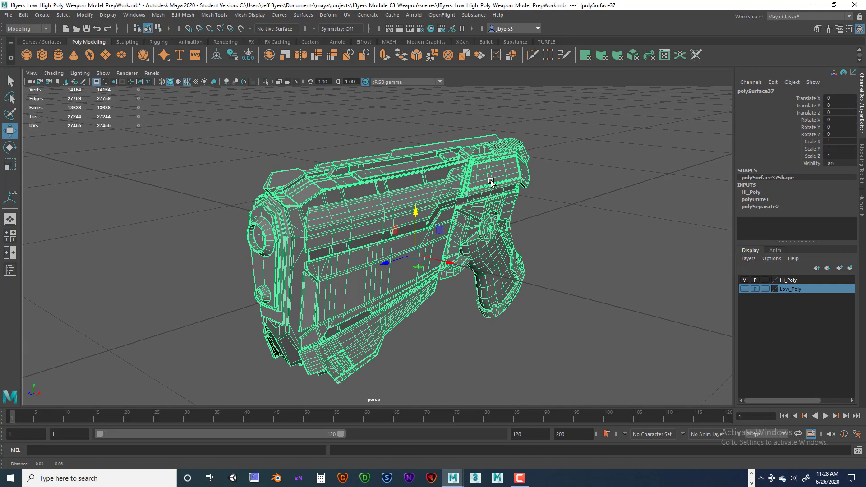
pyautogui.scroll(1, 482, 170)
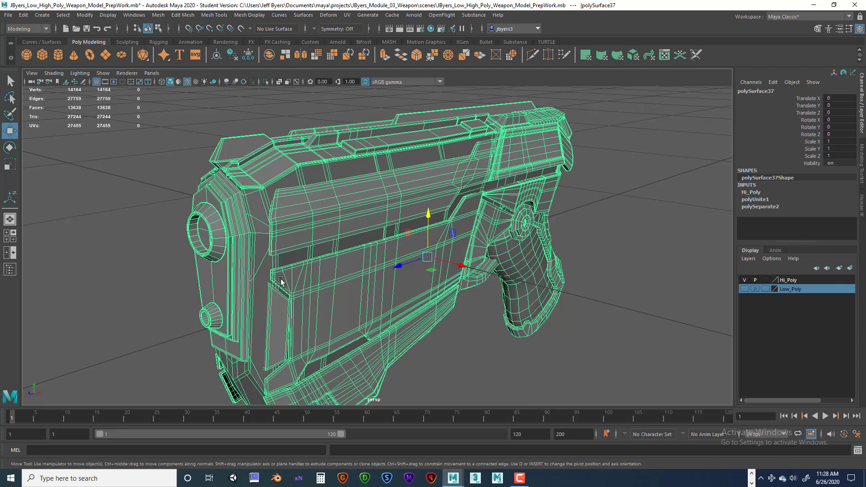
pyautogui.scroll(-4, 381, 270)
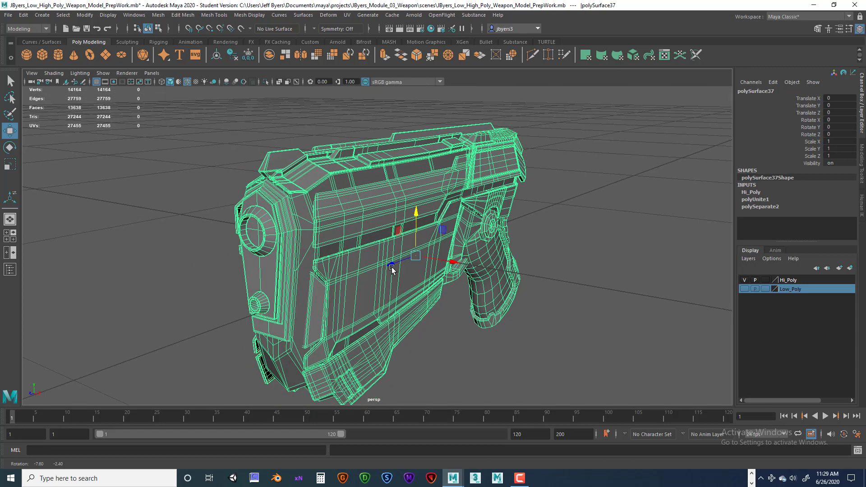
pyautogui.keyDown('alt'); pyautogui.moveTo(379, 266); pyautogui.dragTo(383, 272); pyautogui.keyUp('alt')
pyautogui.keyDown('alt'); pyautogui.moveTo(383, 273); pyautogui.dragTo(394, 253, button='middle'); pyautogui.keyUp('alt')
pyautogui.keyDown('alt'); pyautogui.moveTo(394, 253); pyautogui.dragTo(454, 243, button='right'); pyautogui.keyUp('alt')
pyautogui.keyDown('alt'); pyautogui.moveTo(444, 215); pyautogui.dragTo(443, 215); pyautogui.keyUp('alt')
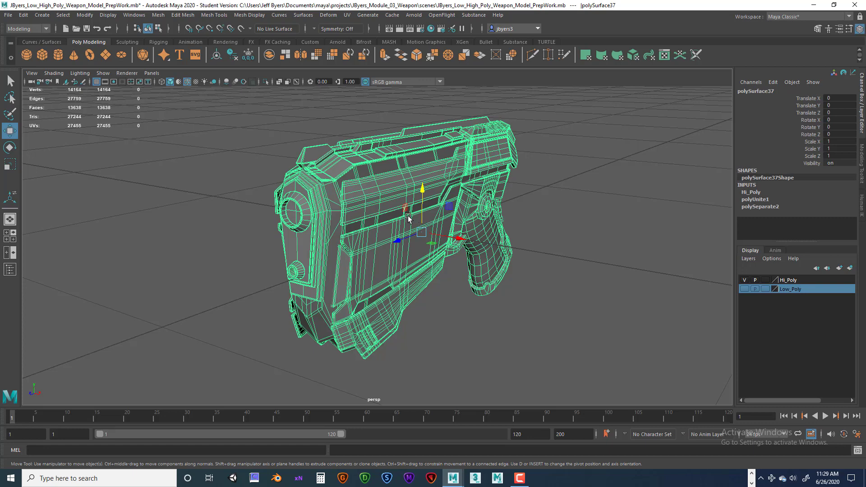
pyautogui.keyDown('alt'); pyautogui.moveTo(408, 221); pyautogui.dragTo(399, 226); pyautogui.keyUp('alt')
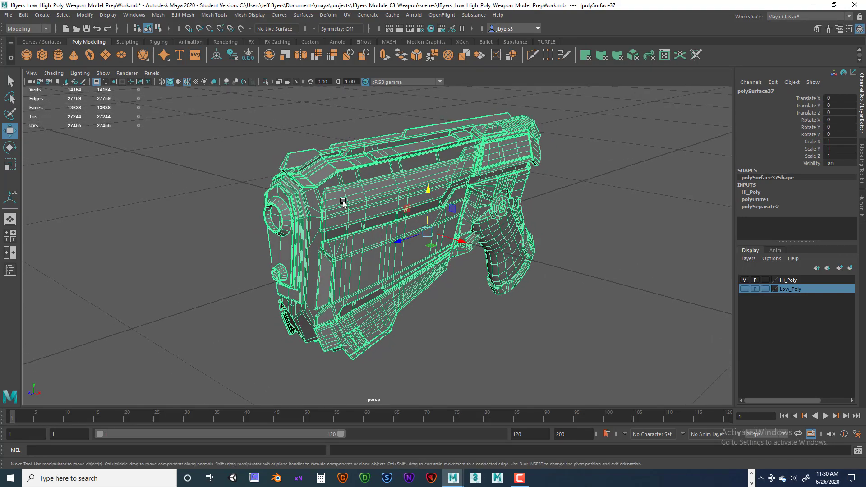
pyautogui.scroll(4, 342, 173)
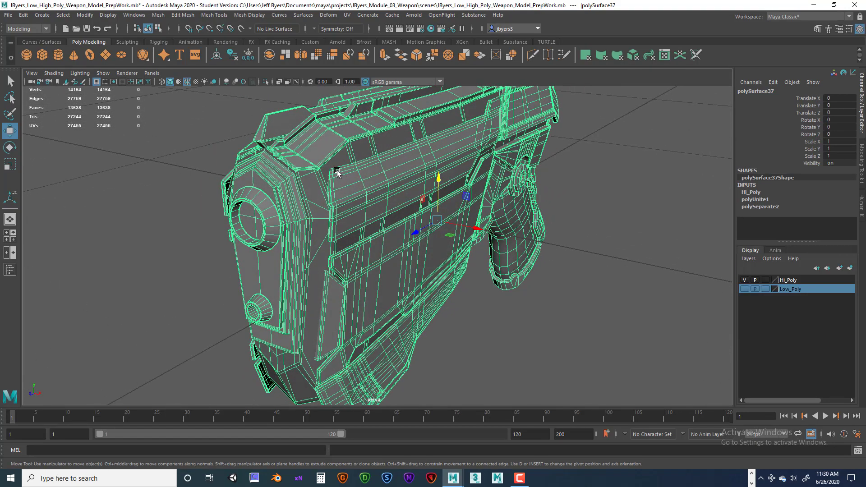
pyautogui.keyDown('alt'); pyautogui.moveTo(409, 170); pyautogui.dragTo(355, 157); pyautogui.keyUp('alt')
pyautogui.keyDown('alt'); pyautogui.moveTo(367, 199); pyautogui.dragTo(362, 254); pyautogui.keyUp('alt')
pyautogui.keyDown('alt'); pyautogui.moveTo(362, 254); pyautogui.dragTo(409, 254, button='right'); pyautogui.keyUp('alt')
pyautogui.moveTo(379, 203)
pyautogui.keyDown('alt'); pyautogui.mouseDown(button='right')
pyautogui.moveTo(426, 203)
pyautogui.moveTo(387, 198)
pyautogui.mouseUp(button='right'); pyautogui.keyUp('alt')
pyautogui.keyDown('alt'); pyautogui.moveTo(387, 199); pyautogui.dragTo(361, 196); pyautogui.keyUp('alt')
pyautogui.keyDown('alt'); pyautogui.moveTo(361, 196); pyautogui.dragTo(469, 204, button='right'); pyautogui.keyUp('alt')
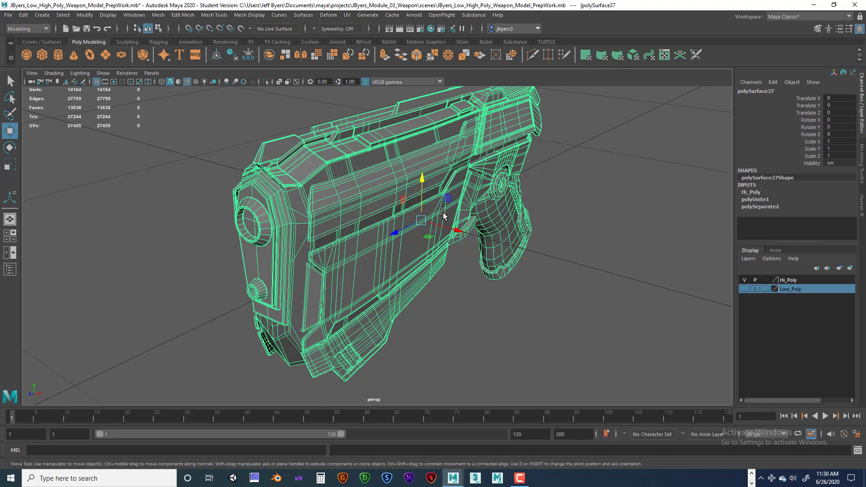
pyautogui.keyDown('alt'); pyautogui.moveTo(445, 212); pyautogui.dragTo(394, 219); pyautogui.keyUp('alt')
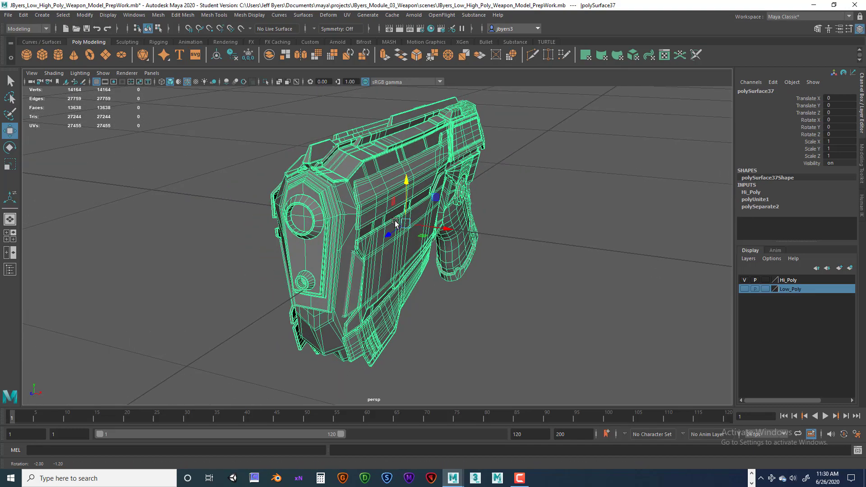
pyautogui.keyDown('alt'); pyautogui.moveTo(383, 220); pyautogui.dragTo(380, 220, button='right'); pyautogui.keyUp('alt')
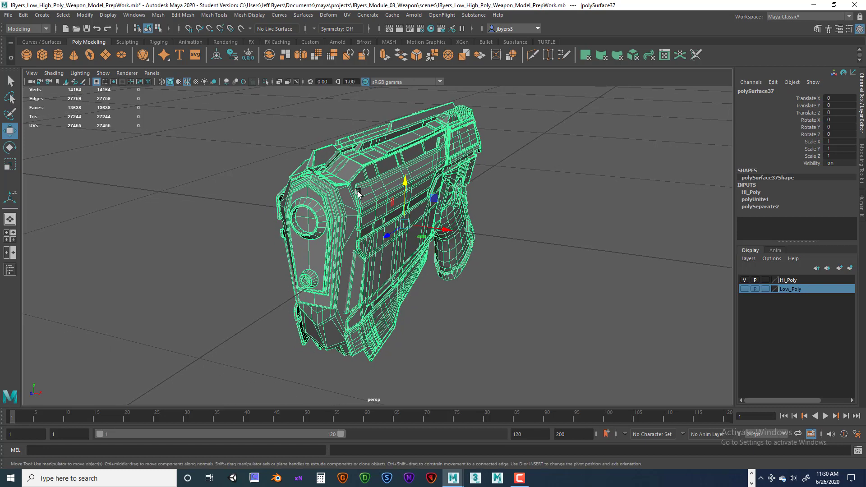
pyautogui.keyDown('alt'); pyautogui.moveTo(359, 193); pyautogui.dragTo(361, 201); pyautogui.keyUp('alt')
pyautogui.keyDown('alt'); pyautogui.moveTo(460, 174); pyautogui.dragTo(469, 187); pyautogui.keyUp('alt')
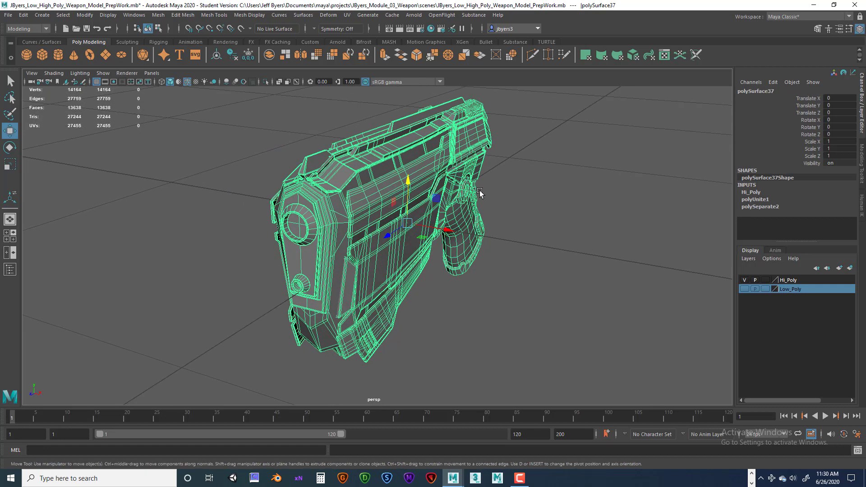
pyautogui.moveTo(488, 194)
pyautogui.keyDown('alt'); pyautogui.mouseDown()
pyautogui.moveTo(503, 197)
pyautogui.moveTo(467, 199)
pyautogui.moveTo(491, 200)
pyautogui.mouseUp(); pyautogui.keyUp('alt')
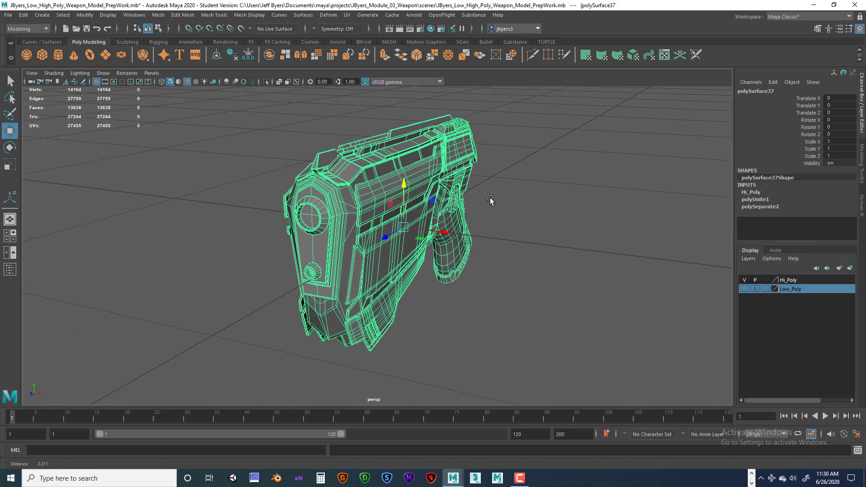
pyautogui.keyDown('alt'); pyautogui.moveTo(478, 198); pyautogui.dragTo(513, 195, button='right'); pyautogui.keyUp('alt')
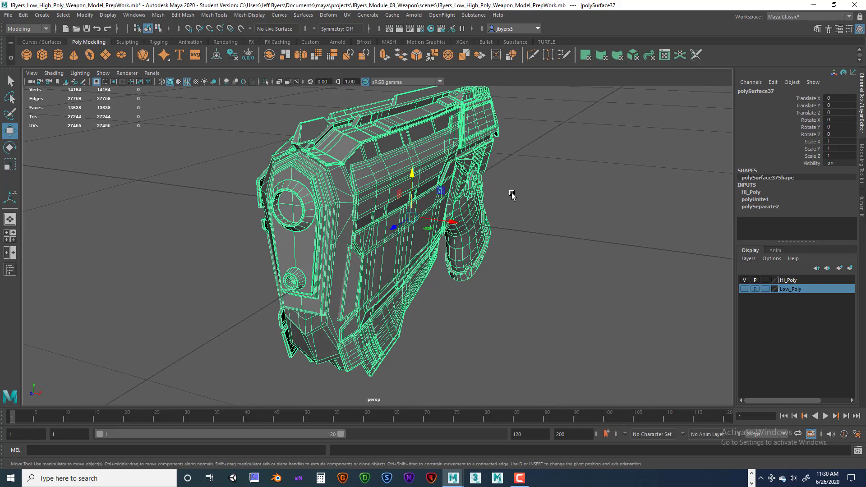
pyautogui.keyDown('alt'); pyautogui.moveTo(513, 194); pyautogui.dragTo(510, 199); pyautogui.keyUp('alt')
pyautogui.keyDown('alt'); pyautogui.moveTo(510, 198); pyautogui.dragTo(502, 196, button='right'); pyautogui.keyUp('alt')
pyautogui.keyDown('alt'); pyautogui.moveTo(502, 193); pyautogui.dragTo(446, 198); pyautogui.keyUp('alt')
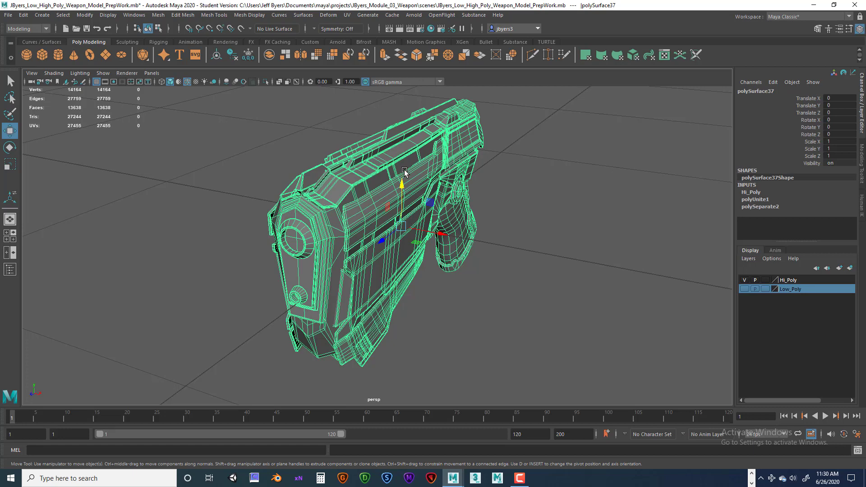
# Duplicate the high-poly weapon mesh and assign the copy to a new display layer.
pyautogui.press('space')
pyautogui.hotkey('ctrl', 'd')
pyautogui.click(850, 268)
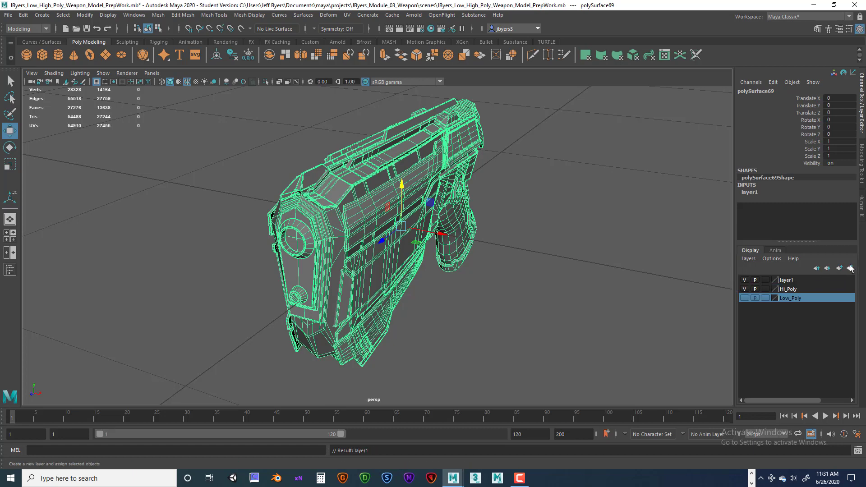
# Rename the new layer HI_Poly_Mubox and hide it.
pyautogui.doubleClick(792, 280)
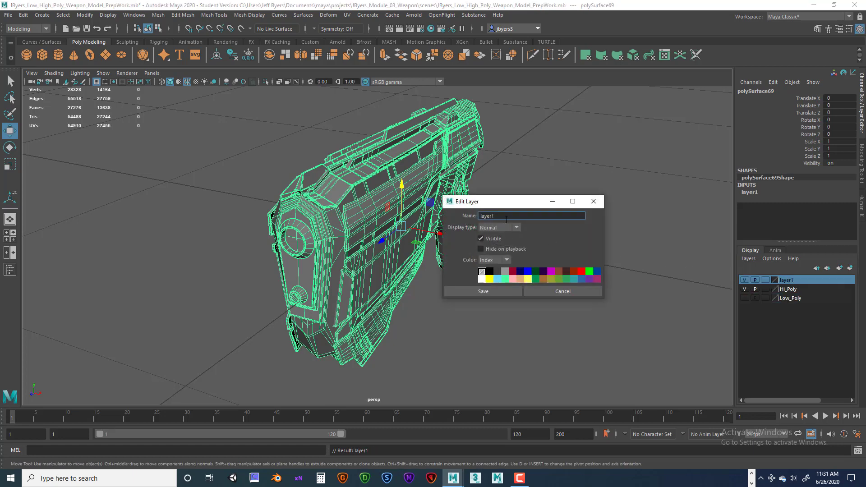
pyautogui.moveTo(506, 220); pyautogui.dragTo(462, 217)
pyautogui.write('HI_Poly_Mubox')
pyautogui.click(500, 290)
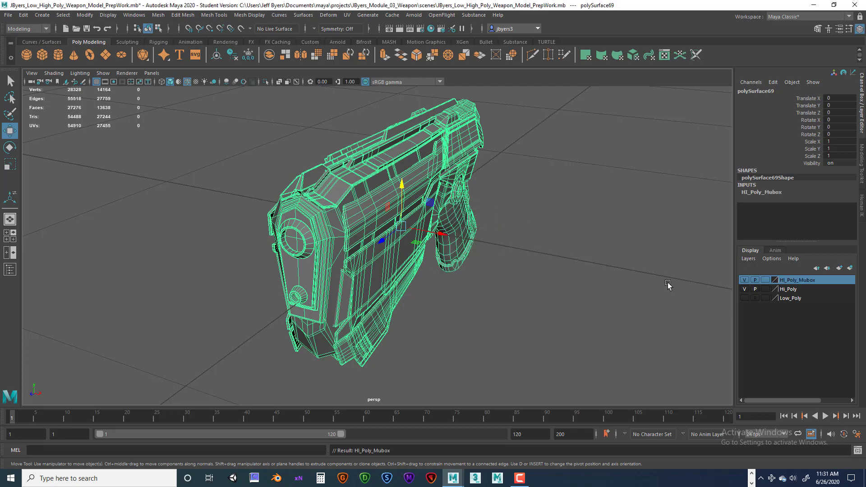
pyautogui.click(744, 279)
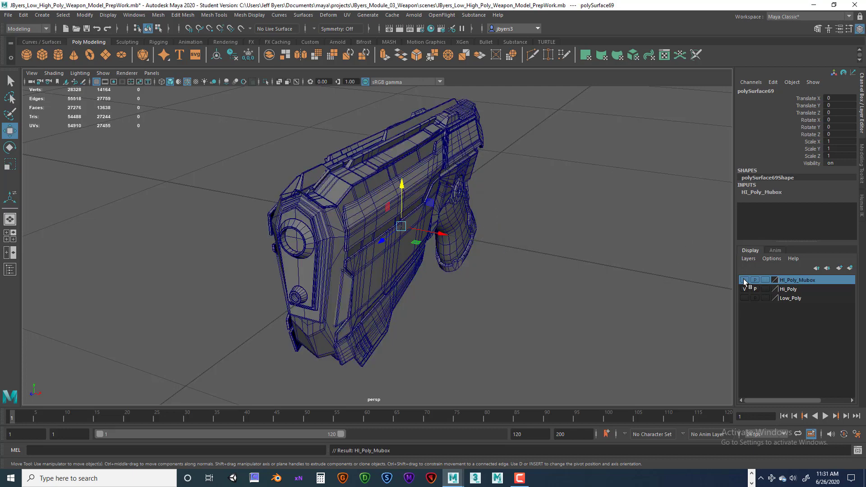
pyautogui.click(744, 279)
pyautogui.click(744, 280)
# Smooth the mesh on the Hi_Poly layer exponentially with 2 division levels, using OpenSubdiv Catmull-Clark.
pyautogui.click(444, 179)
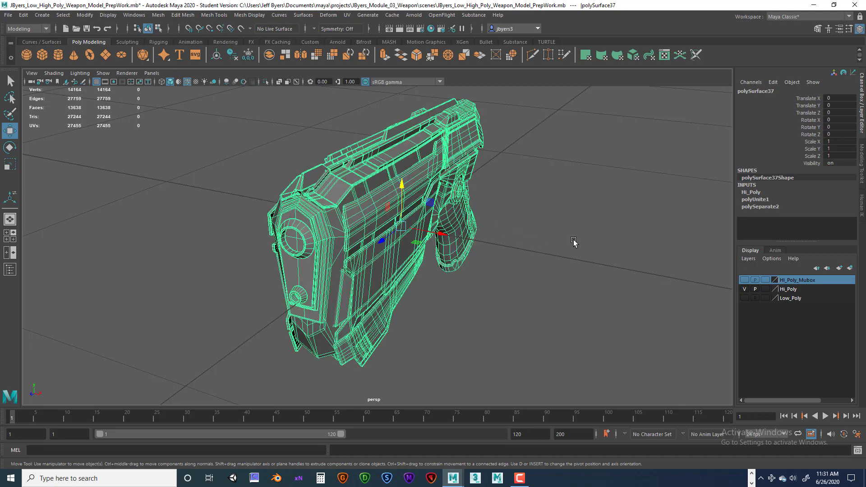
pyautogui.keyDown('alt'); pyautogui.moveTo(567, 243); pyautogui.dragTo(518, 224); pyautogui.keyUp('alt')
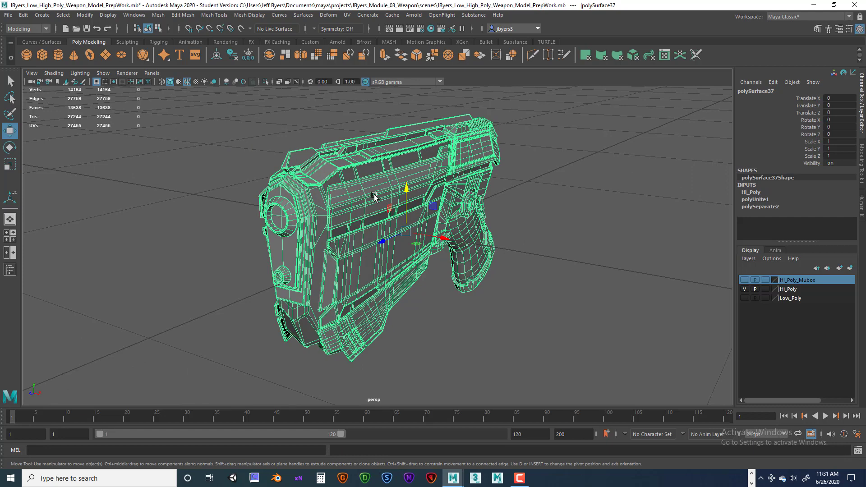
pyautogui.press('space')
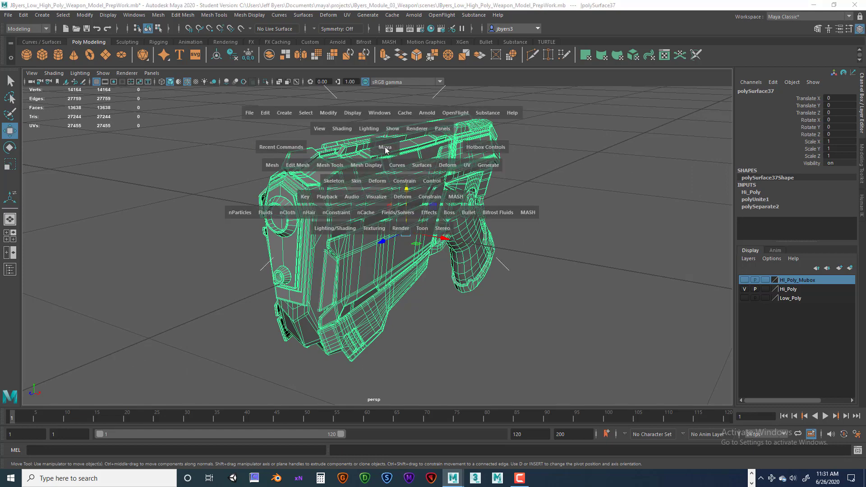
pyautogui.click(273, 166)
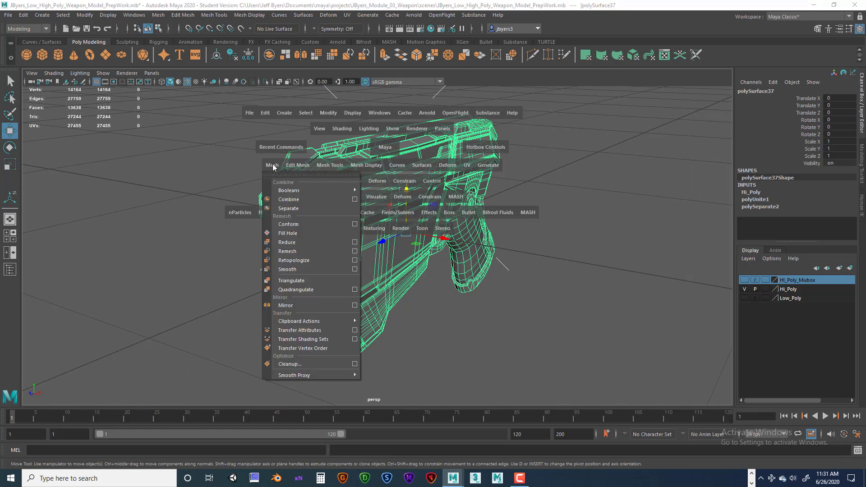
pyautogui.click(355, 270)
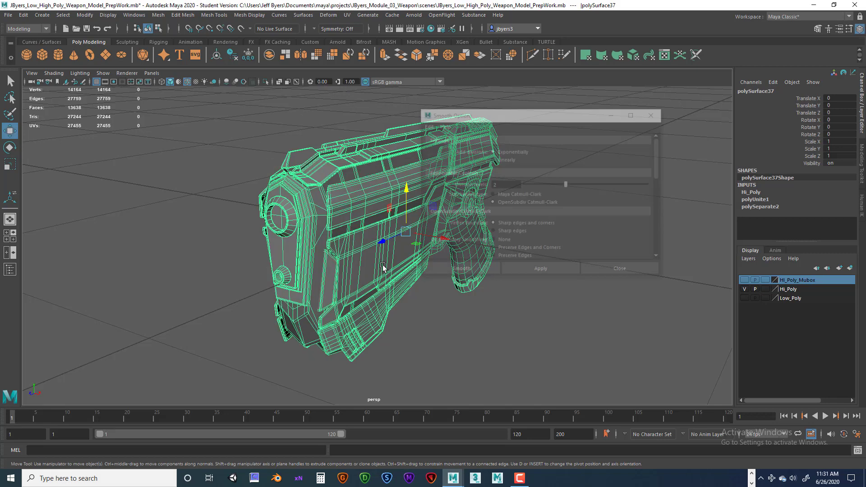
pyautogui.moveTo(509, 185); pyautogui.dragTo(490, 185)
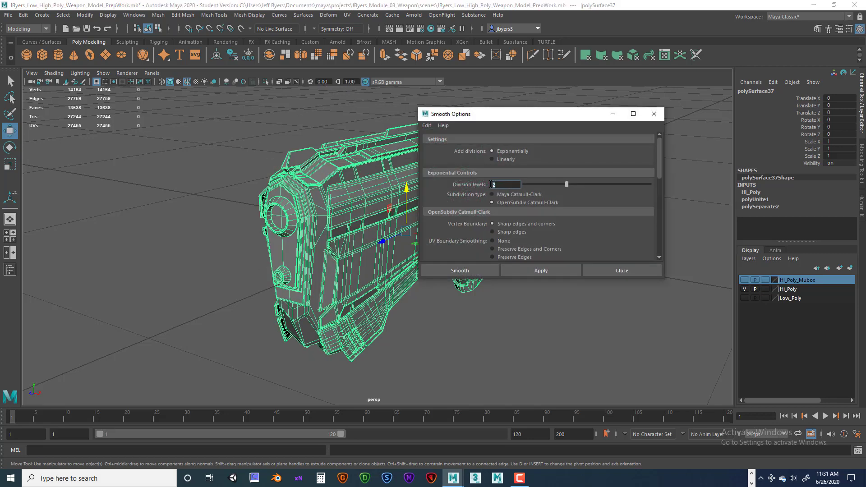
pyautogui.click(470, 269)
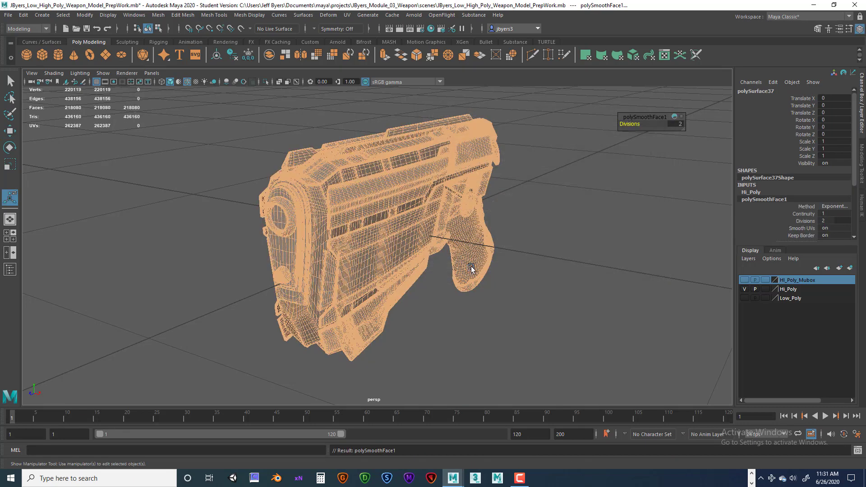
# Deselect the smoothed weapon and examine its wireframe density up close along the side panels.
pyautogui.click(537, 201)
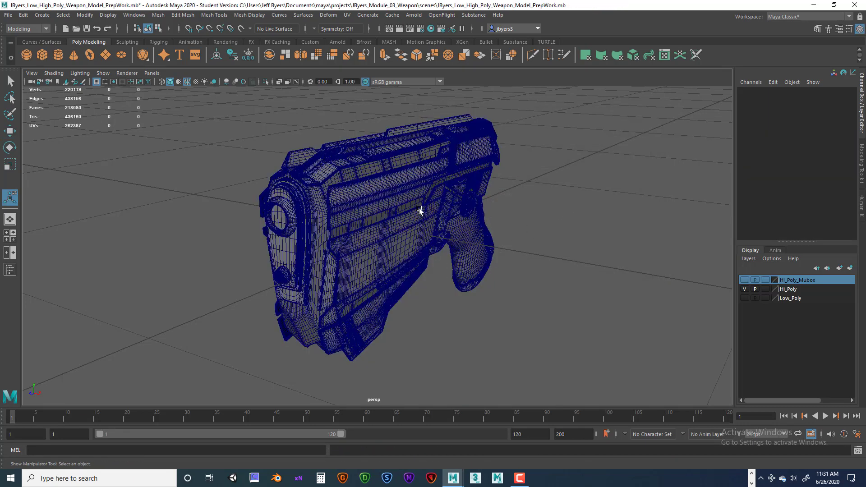
pyautogui.moveTo(419, 209); pyautogui.dragTo(429, 255, button='right')
pyautogui.click(524, 237)
pyautogui.moveTo(501, 250)
pyautogui.keyDown('alt'); pyautogui.mouseDown()
pyautogui.moveTo(457, 236)
pyautogui.moveTo(495, 240)
pyautogui.mouseUp(); pyautogui.keyUp('alt')
pyautogui.keyDown('alt'); pyautogui.moveTo(432, 240); pyautogui.dragTo(442, 247); pyautogui.keyUp('alt')
pyautogui.keyDown('alt'); pyautogui.moveTo(442, 246); pyautogui.dragTo(411, 208, button='right'); pyautogui.keyUp('alt')
pyautogui.moveTo(349, 221); pyautogui.dragTo(343, 276, button='right')
pyautogui.keyDown('alt'); pyautogui.moveTo(332, 233); pyautogui.dragTo(328, 237); pyautogui.keyUp('alt')
pyautogui.click(689, 232)
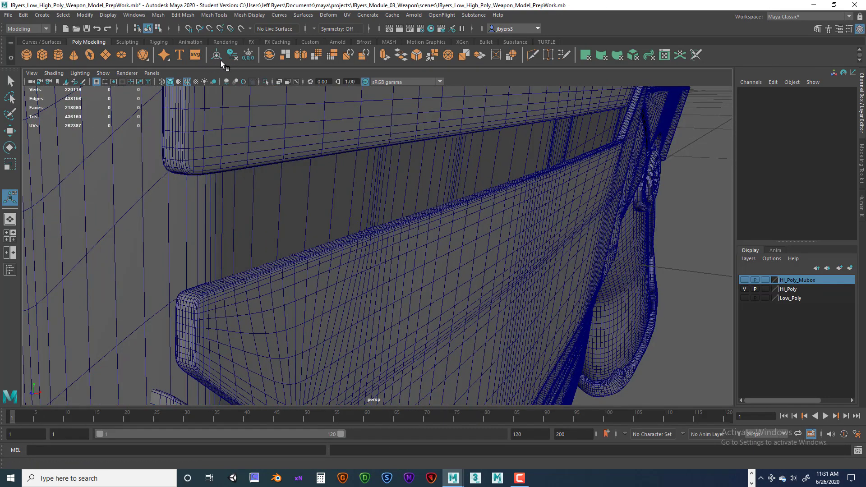
# Turn off the wireframe overlay on the shaded model and examine the smoothed side panel edges up close.
pyautogui.click(188, 82)
pyautogui.scroll(-1, 354, 207)
pyautogui.scroll(3, 370, 210)
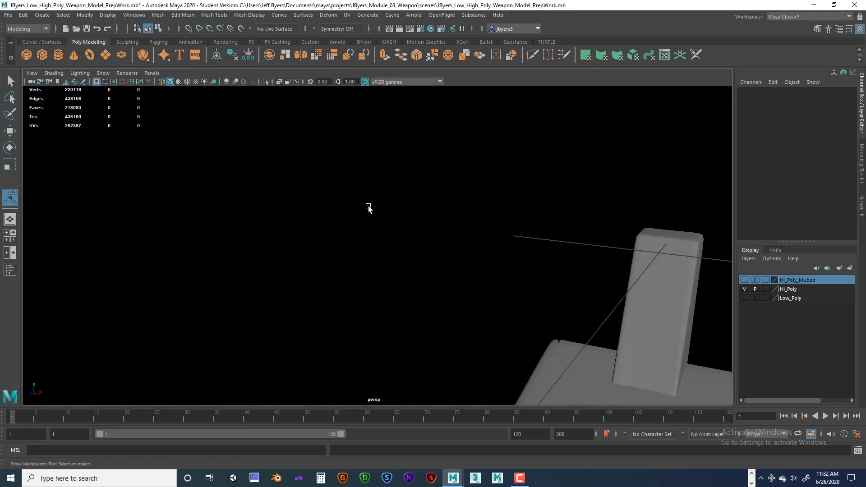
pyautogui.scroll(-1, 364, 205)
pyautogui.keyDown('alt'); pyautogui.moveTo(363, 205); pyautogui.dragTo(329, 201, button='right'); pyautogui.keyUp('alt')
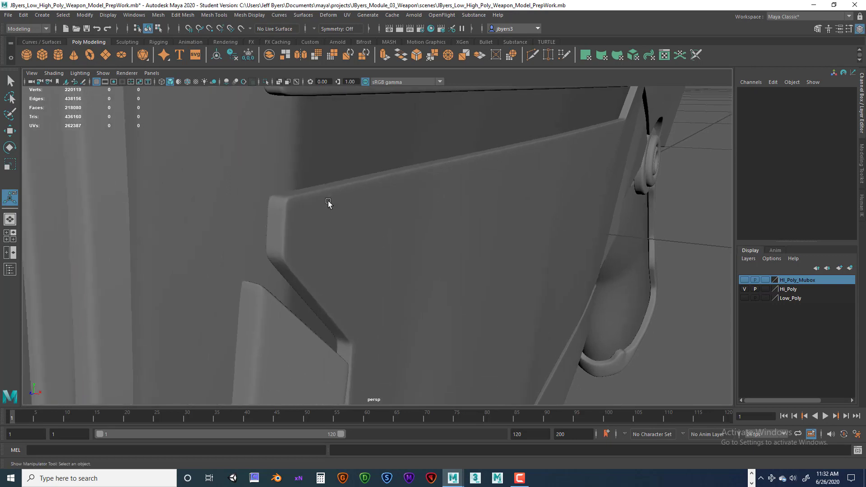
pyautogui.keyDown('alt'); pyautogui.moveTo(291, 295); pyautogui.dragTo(374, 267); pyautogui.keyUp('alt')
pyautogui.keyDown('alt'); pyautogui.moveTo(375, 267); pyautogui.dragTo(343, 251, button='middle'); pyautogui.keyUp('alt')
pyautogui.keyDown('alt'); pyautogui.moveTo(343, 252); pyautogui.dragTo(420, 255, button='right'); pyautogui.keyUp('alt')
pyautogui.keyDown('alt'); pyautogui.moveTo(480, 265); pyautogui.dragTo(495, 247); pyautogui.keyUp('alt')
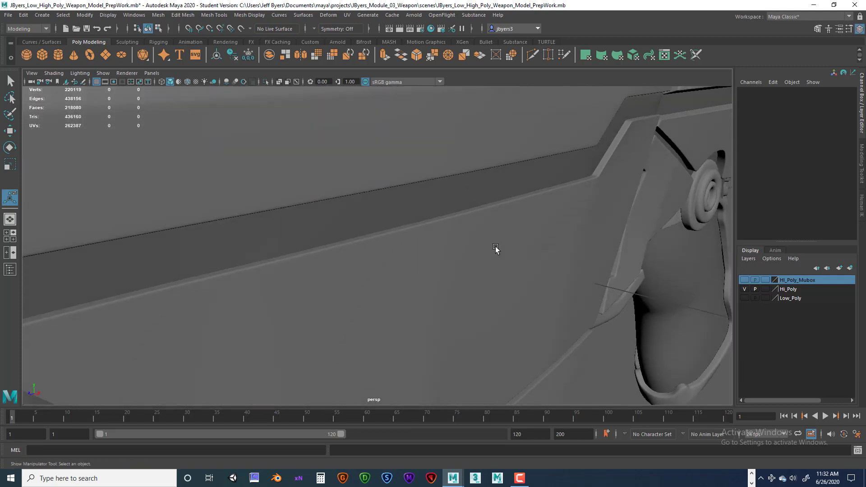
pyautogui.keyDown('alt'); pyautogui.moveTo(625, 144); pyautogui.dragTo(663, 170, button='right'); pyautogui.keyUp('alt')
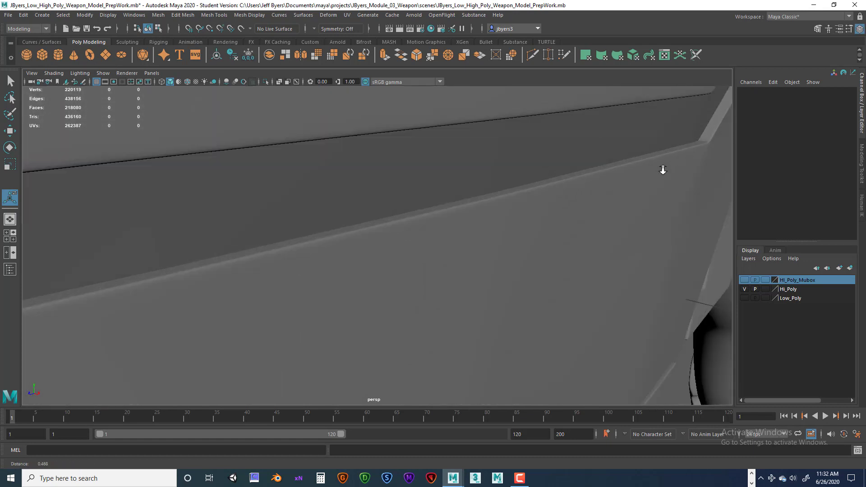
pyautogui.keyDown('alt'); pyautogui.moveTo(663, 170); pyautogui.dragTo(527, 201, button='middle'); pyautogui.keyUp('alt')
pyautogui.keyDown('alt'); pyautogui.moveTo(527, 200); pyautogui.dragTo(526, 163, button='right'); pyautogui.keyUp('alt')
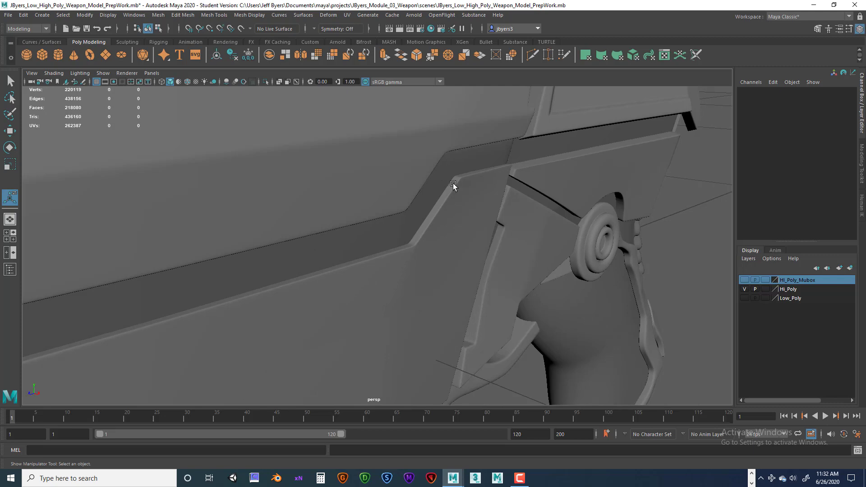
# Examine the shaded rear body, pivot disc and grip of the smoothed weapon from several side angles.
pyautogui.press('f')
pyautogui.keyDown('alt'); pyautogui.moveTo(454, 197); pyautogui.dragTo(424, 195); pyautogui.keyUp('alt')
pyautogui.keyDown('alt'); pyautogui.moveTo(424, 195); pyautogui.dragTo(472, 223, button='right'); pyautogui.keyUp('alt')
pyautogui.moveTo(472, 222)
pyautogui.keyDown('alt'); pyautogui.mouseDown()
pyautogui.moveTo(471, 206)
pyautogui.moveTo(463, 212)
pyautogui.mouseUp(); pyautogui.keyUp('alt')
pyautogui.keyDown('alt'); pyautogui.moveTo(459, 302); pyautogui.dragTo(577, 311); pyautogui.keyUp('alt')
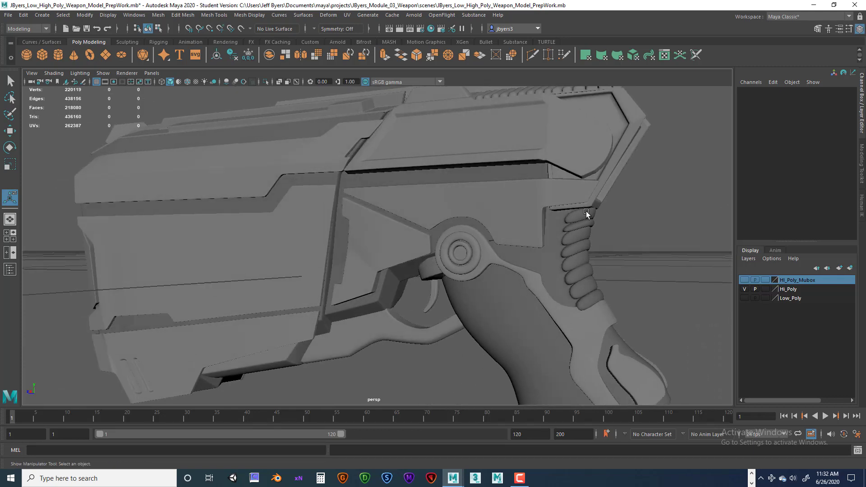
pyautogui.keyDown('alt'); pyautogui.moveTo(555, 296); pyautogui.dragTo(600, 303); pyautogui.keyUp('alt')
pyautogui.keyDown('alt'); pyautogui.moveTo(499, 292); pyautogui.dragTo(509, 289); pyautogui.keyUp('alt')
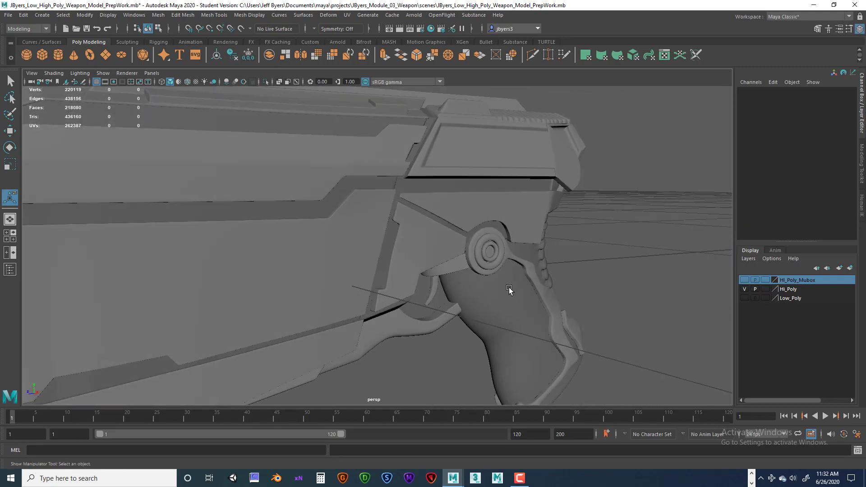
pyautogui.scroll(-3, 504, 283)
pyautogui.keyDown('alt'); pyautogui.moveTo(443, 251); pyautogui.dragTo(485, 256); pyautogui.keyUp('alt')
pyautogui.keyDown('alt'); pyautogui.moveTo(451, 236); pyautogui.dragTo(611, 245, button='right'); pyautogui.keyUp('alt')
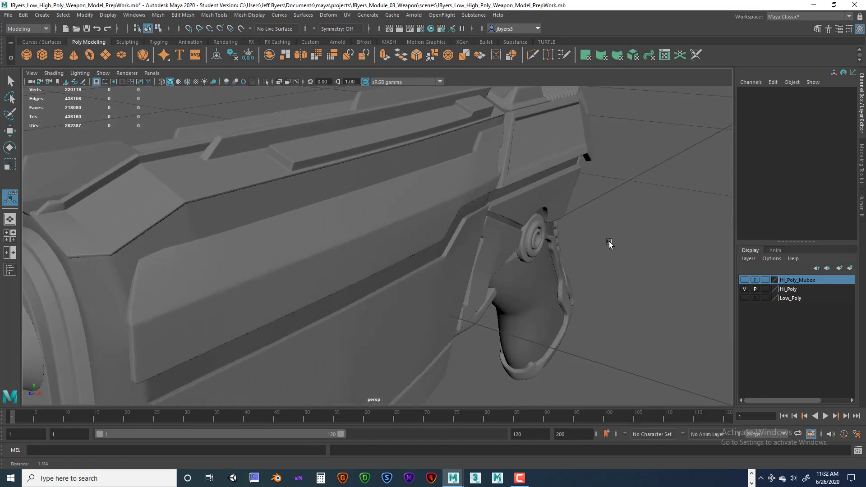
# Examine the softened corners of the raised block on the weapon's upper surface and the overall shaded shape.
pyautogui.keyDown('alt'); pyautogui.moveTo(428, 208); pyautogui.dragTo(434, 239); pyautogui.keyUp('alt')
pyautogui.keyDown('alt'); pyautogui.moveTo(406, 221); pyautogui.dragTo(449, 248, button='middle'); pyautogui.keyUp('alt')
pyautogui.keyDown('alt'); pyautogui.moveTo(449, 248); pyautogui.dragTo(573, 248, button='right'); pyautogui.keyUp('alt')
pyautogui.keyDown('alt'); pyautogui.moveTo(491, 215); pyautogui.dragTo(469, 207, button='right'); pyautogui.keyUp('alt')
pyautogui.keyDown('alt'); pyautogui.moveTo(470, 207); pyautogui.dragTo(506, 252); pyautogui.keyUp('alt')
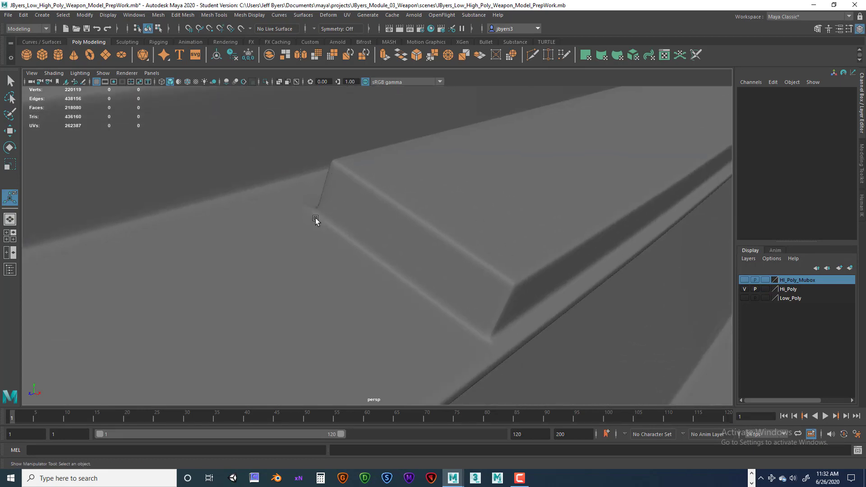
pyautogui.scroll(-10, 574, 256)
pyautogui.scroll(3, 560, 259)
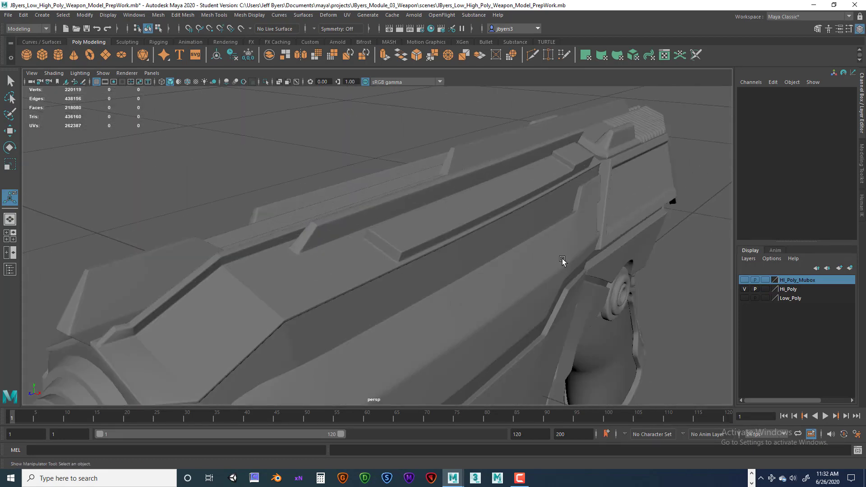
pyautogui.keyDown('alt'); pyautogui.moveTo(563, 260); pyautogui.dragTo(556, 251); pyautogui.keyUp('alt')
pyautogui.scroll(-4, 550, 253)
pyautogui.keyDown('alt'); pyautogui.moveTo(454, 267); pyautogui.dragTo(456, 219, button='middle'); pyautogui.keyUp('alt')
pyautogui.scroll(-2, 463, 255)
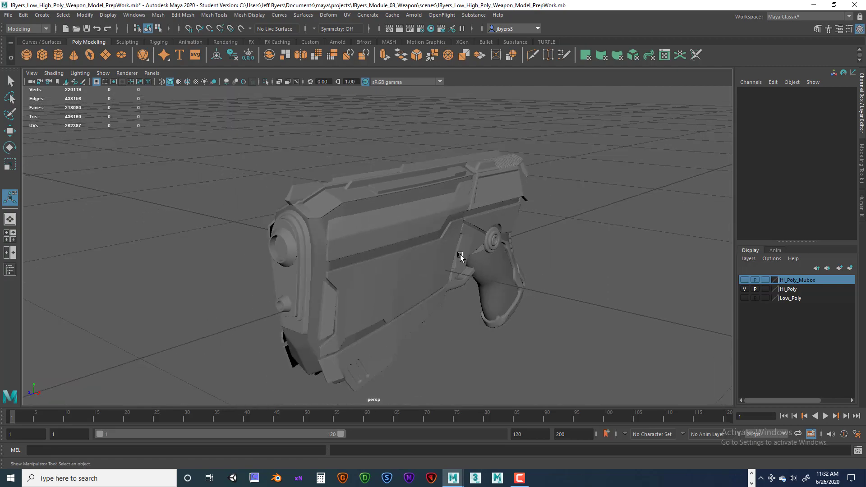
pyautogui.keyDown('alt'); pyautogui.moveTo(462, 259); pyautogui.dragTo(458, 239, button='middle'); pyautogui.keyUp('alt')
pyautogui.keyDown('alt'); pyautogui.moveTo(458, 239); pyautogui.dragTo(459, 233); pyautogui.keyUp('alt')
# Select the smoothed mesh to inspect the barrel front's wireframe, then deselect it and check the shaded side profile.
pyautogui.click(402, 246)
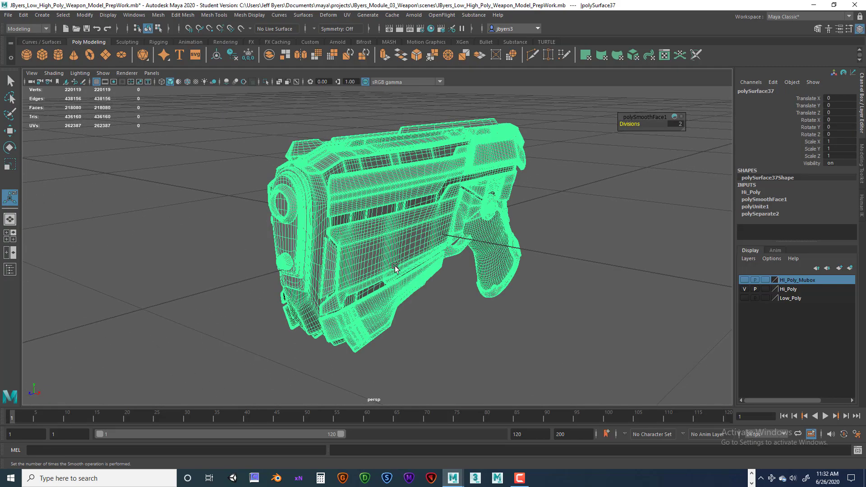
pyautogui.scroll(5, 451, 249)
pyautogui.keyDown('alt'); pyautogui.moveTo(391, 227); pyautogui.dragTo(439, 239); pyautogui.keyUp('alt')
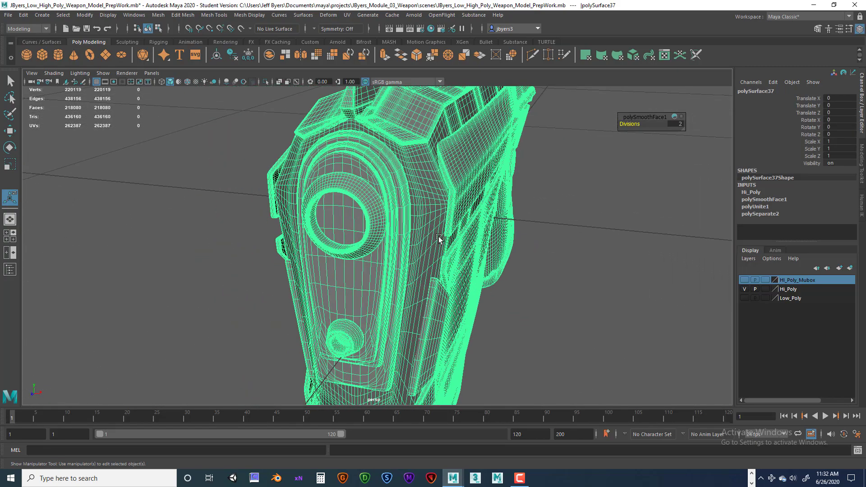
pyautogui.keyDown('alt'); pyautogui.moveTo(533, 248); pyautogui.dragTo(494, 241); pyautogui.keyUp('alt')
pyautogui.click(581, 267)
pyautogui.keyDown('alt'); pyautogui.moveTo(392, 252); pyautogui.dragTo(341, 258, button='right'); pyautogui.keyUp('alt')
pyautogui.keyDown('alt'); pyautogui.moveTo(342, 258); pyautogui.dragTo(364, 232); pyautogui.keyUp('alt')
pyautogui.scroll(-3, 378, 265)
pyautogui.moveTo(379, 270)
pyautogui.keyDown('alt'); pyautogui.mouseDown()
pyautogui.moveTo(258, 259)
pyautogui.moveTo(304, 253)
pyautogui.moveTo(367, 278)
pyautogui.mouseUp(); pyautogui.keyUp('alt')
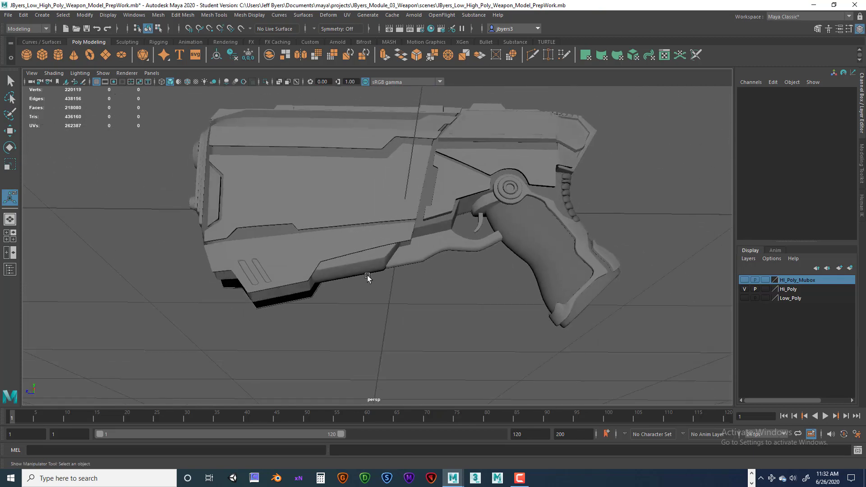
# Examine the smoothed trigger and trigger guard in shaded view, up close and from the side.
pyautogui.scroll(10, 434, 258)
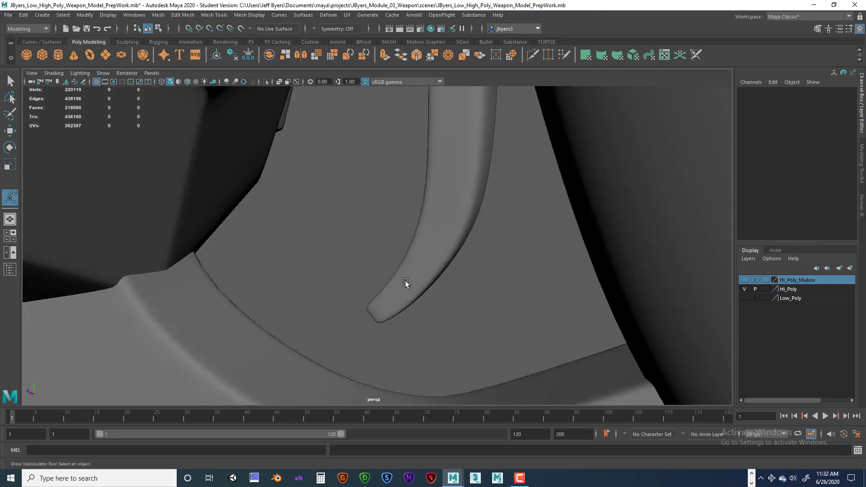
pyautogui.scroll(-4, 405, 282)
pyautogui.keyDown('alt'); pyautogui.moveTo(382, 297); pyautogui.dragTo(487, 321, button='right'); pyautogui.keyUp('alt')
pyautogui.keyDown('alt'); pyautogui.moveTo(162, 285); pyautogui.dragTo(420, 273, button='middle'); pyautogui.keyUp('alt')
pyautogui.scroll(-5, 406, 354)
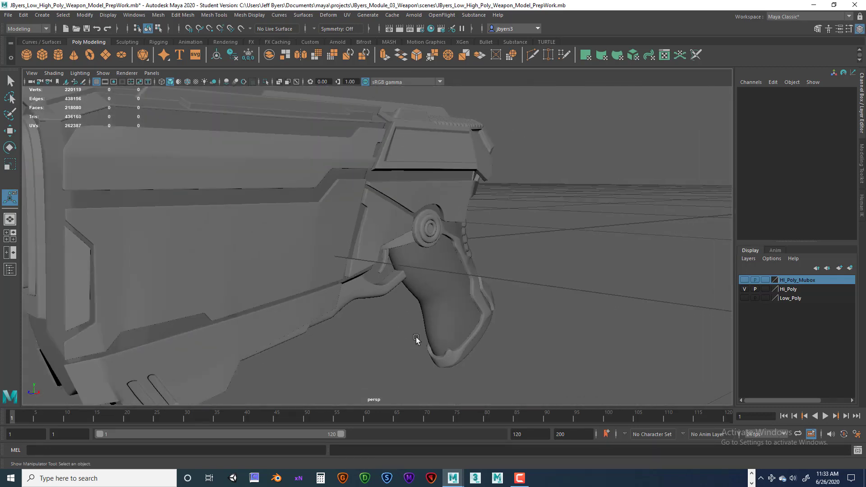
pyautogui.keyDown('alt'); pyautogui.moveTo(416, 337); pyautogui.dragTo(432, 317); pyautogui.keyUp('alt')
pyautogui.scroll(-5, 435, 324)
pyautogui.keyDown('alt'); pyautogui.moveTo(377, 292); pyautogui.dragTo(409, 300, button='middle'); pyautogui.keyUp('alt')
pyautogui.scroll(8, 409, 299)
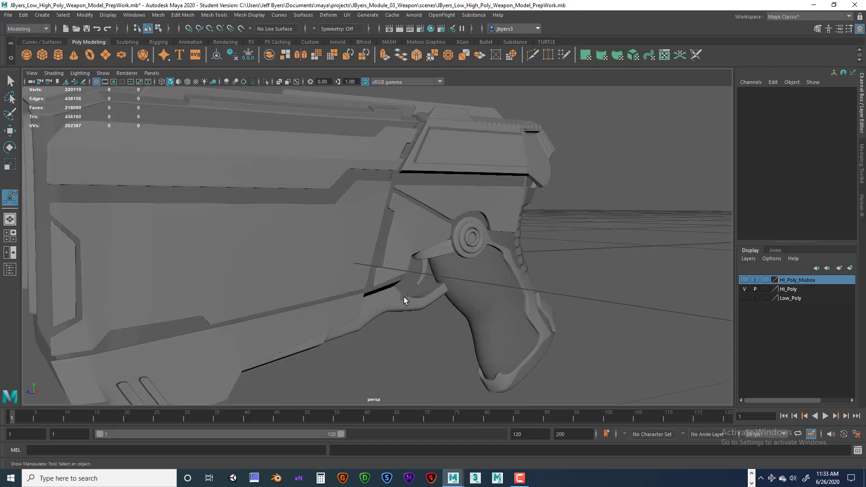
pyautogui.keyDown('alt'); pyautogui.moveTo(429, 296); pyautogui.dragTo(293, 274); pyautogui.keyUp('alt')
# Select the smoothed mesh and examine its dense wireframe around the trigger, grip and whole body.
pyautogui.click(327, 247)
pyautogui.scroll(-5, 299, 267)
pyautogui.scroll(4, 297, 278)
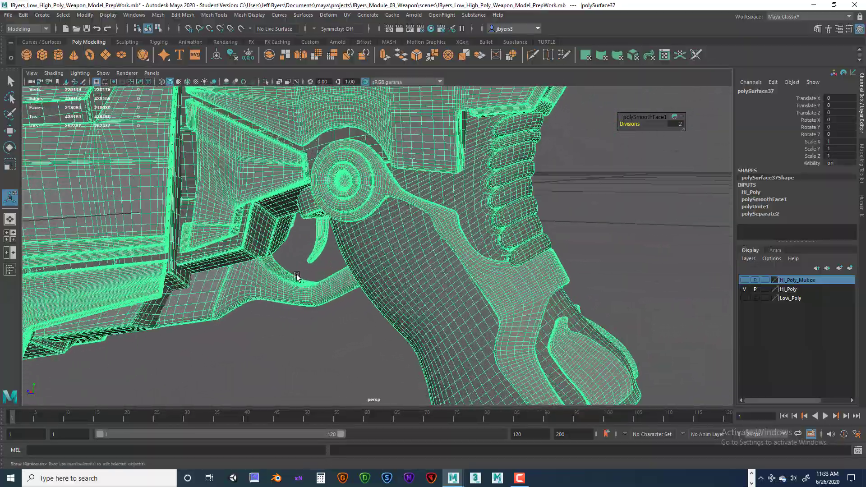
pyautogui.scroll(-4, 300, 280)
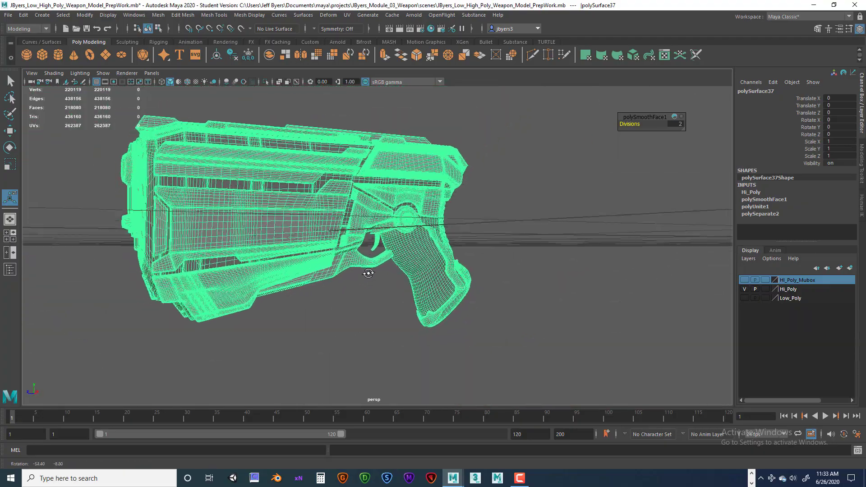
pyautogui.scroll(5, 375, 273)
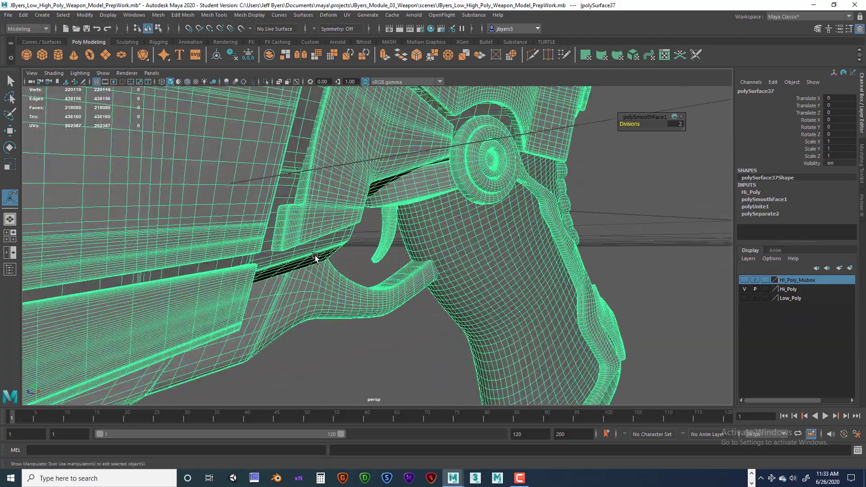
pyautogui.keyDown('alt'); pyautogui.moveTo(316, 257); pyautogui.dragTo(391, 293); pyautogui.keyUp('alt')
pyautogui.scroll(-5, 356, 283)
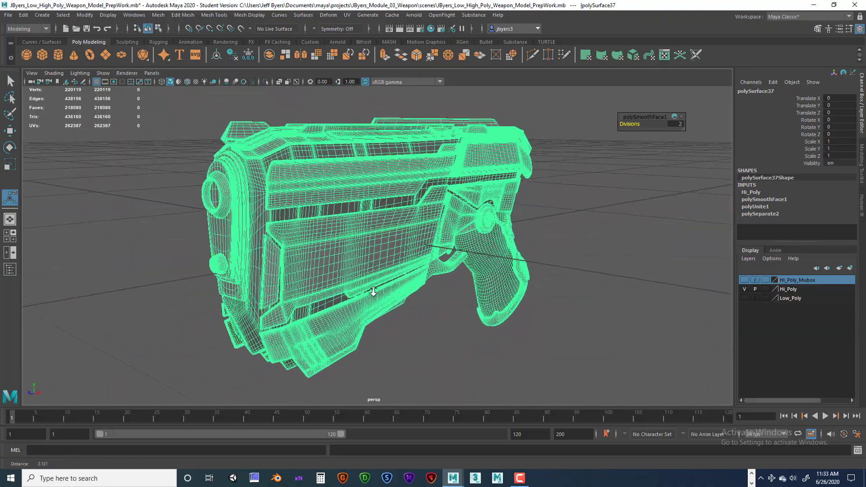
pyautogui.keyDown('alt'); pyautogui.moveTo(393, 281); pyautogui.dragTo(440, 285, button='right'); pyautogui.keyUp('alt')
pyautogui.keyDown('alt'); pyautogui.moveTo(440, 285); pyautogui.dragTo(386, 288); pyautogui.keyUp('alt')
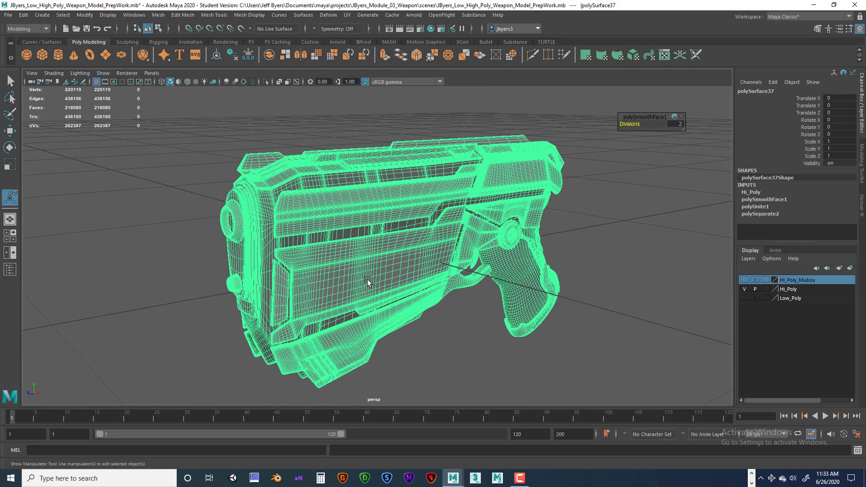
# Reselect the smoothed high-poly mesh and show the Low_Poly layer together with the Hi_Poly layer.
pyautogui.click(405, 318)
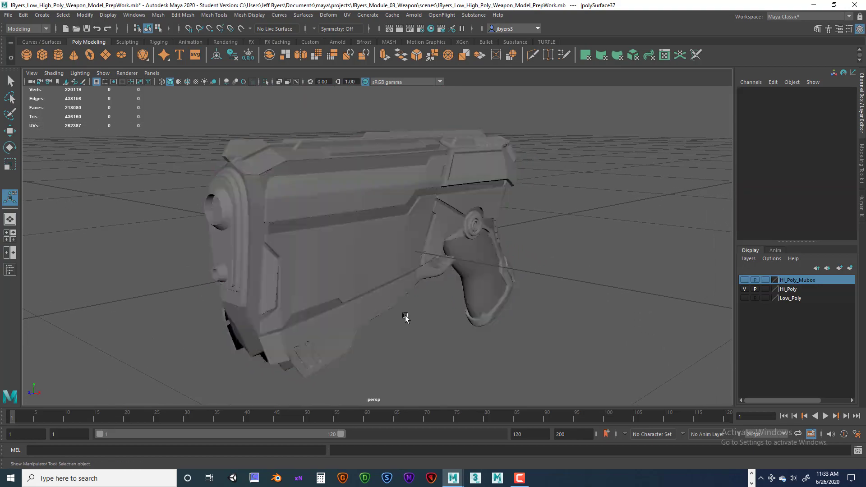
pyautogui.click(406, 262)
pyautogui.click(745, 298)
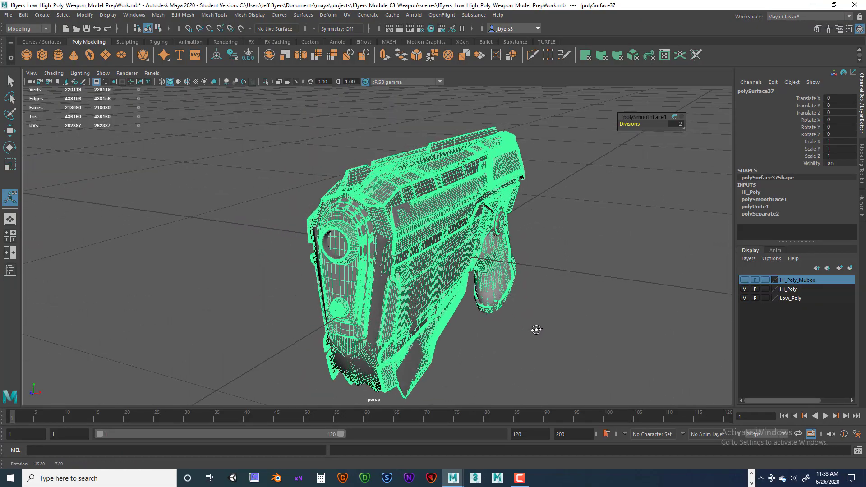
# Examine how the low-poly and smoothed high-poly surfaces overlap along the weapon's side, grip and rear.
pyautogui.keyDown('alt'); pyautogui.moveTo(535, 329); pyautogui.dragTo(514, 327); pyautogui.keyUp('alt')
pyautogui.keyDown('alt'); pyautogui.moveTo(457, 324); pyautogui.dragTo(431, 327); pyautogui.keyUp('alt')
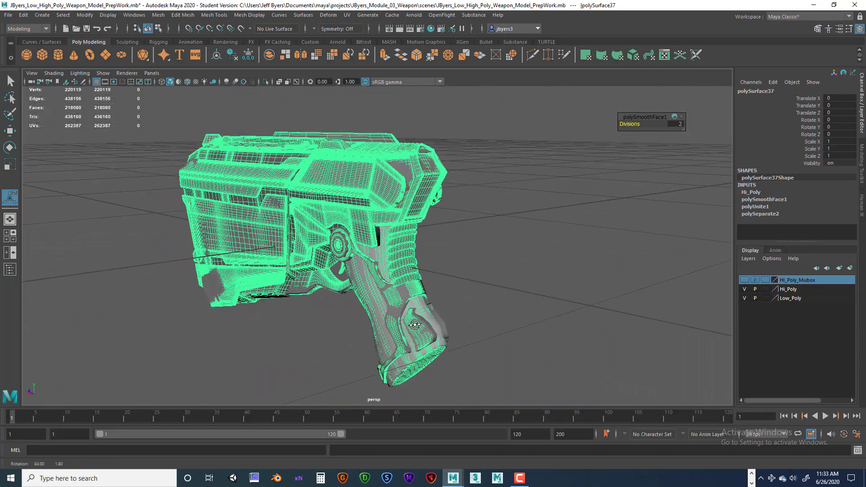
pyautogui.keyDown('alt'); pyautogui.moveTo(453, 331); pyautogui.dragTo(475, 334, button='right'); pyautogui.keyUp('alt')
pyautogui.keyDown('alt'); pyautogui.moveTo(476, 334); pyautogui.dragTo(510, 332); pyautogui.keyUp('alt')
pyautogui.keyDown('alt'); pyautogui.moveTo(510, 332); pyautogui.dragTo(624, 334, button='right'); pyautogui.keyUp('alt')
pyautogui.keyDown('alt'); pyautogui.moveTo(494, 321); pyautogui.dragTo(543, 321); pyautogui.keyUp('alt')
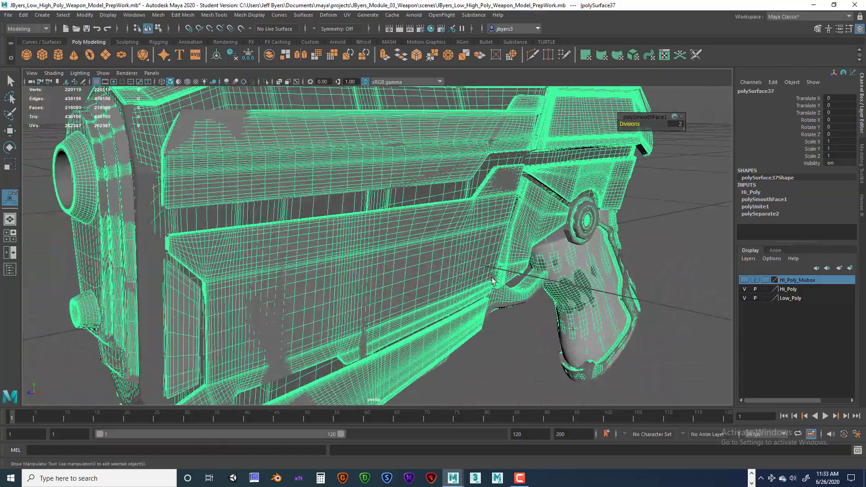
pyautogui.keyDown('alt'); pyautogui.moveTo(500, 282); pyautogui.dragTo(494, 337, button='middle'); pyautogui.keyUp('alt')
pyautogui.keyDown('alt'); pyautogui.moveTo(495, 337); pyautogui.dragTo(435, 334); pyautogui.keyUp('alt')
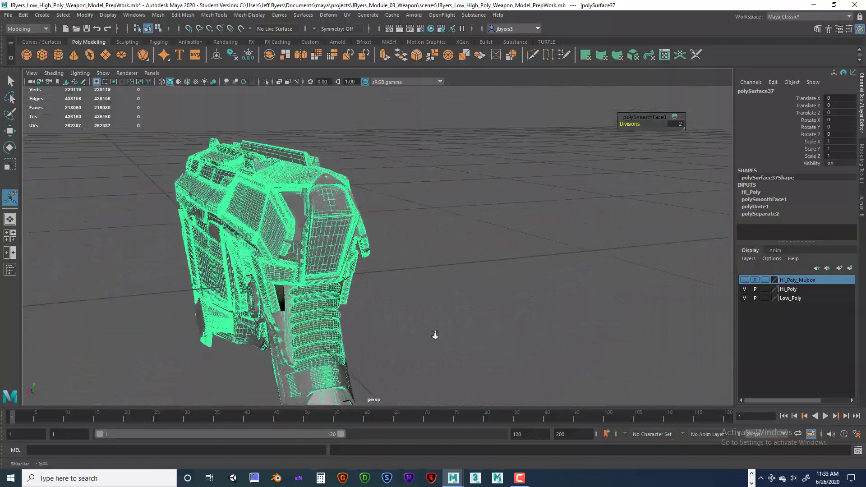
# Compare the overlapping low-poly and high-poly meshes from the rear, up close and across the whole front and side.
pyautogui.keyDown('alt'); pyautogui.moveTo(434, 334); pyautogui.dragTo(531, 344, button='right'); pyautogui.keyUp('alt')
pyautogui.keyDown('alt'); pyautogui.moveTo(531, 345); pyautogui.dragTo(504, 332); pyautogui.keyUp('alt')
pyautogui.keyDown('alt'); pyautogui.moveTo(504, 332); pyautogui.dragTo(369, 336, button='right'); pyautogui.keyUp('alt')
pyautogui.keyDown('alt'); pyautogui.moveTo(370, 336); pyautogui.dragTo(406, 334); pyautogui.keyUp('alt')
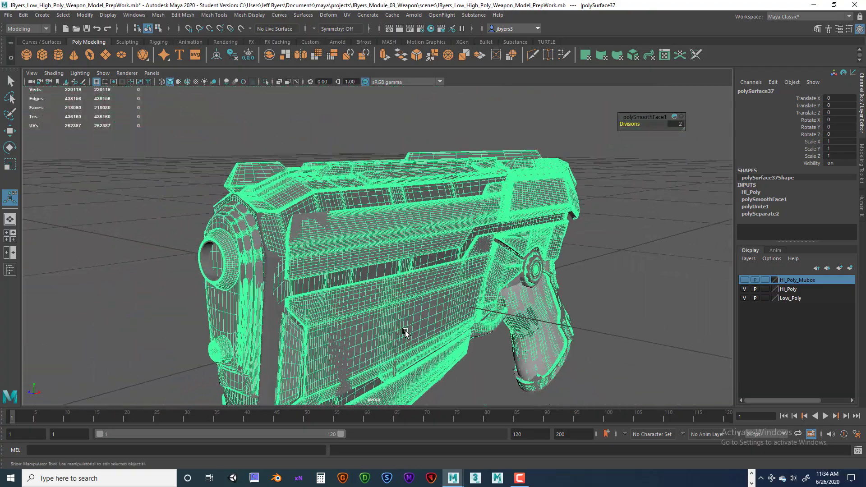
pyautogui.keyDown('alt'); pyautogui.moveTo(406, 334); pyautogui.dragTo(439, 298, button='middle'); pyautogui.keyUp('alt')
pyautogui.keyDown('alt'); pyautogui.moveTo(439, 298); pyautogui.dragTo(370, 314, button='right'); pyautogui.keyUp('alt')
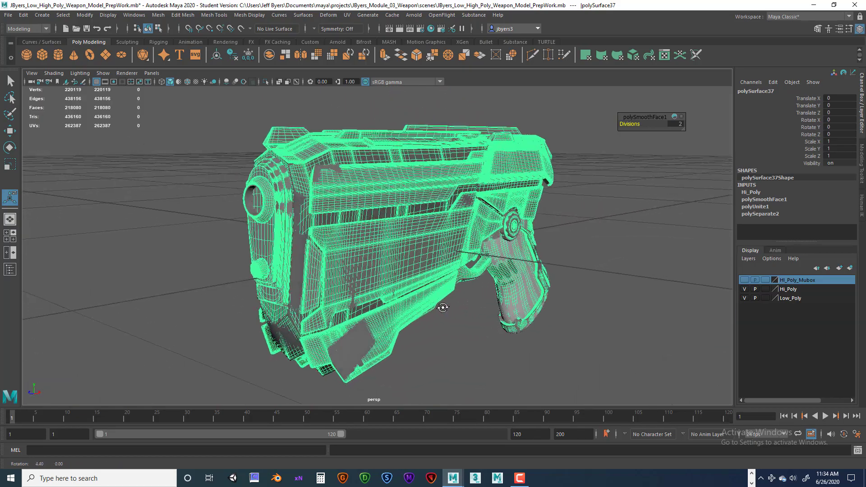
pyautogui.keyDown('alt'); pyautogui.moveTo(441, 307); pyautogui.dragTo(334, 348, button='right'); pyautogui.keyUp('alt')
pyautogui.keyDown('alt'); pyautogui.moveTo(334, 348); pyautogui.dragTo(398, 332); pyautogui.keyUp('alt')
pyautogui.keyDown('alt'); pyautogui.moveTo(397, 336); pyautogui.dragTo(463, 326, button='right'); pyautogui.keyUp('alt')
pyautogui.keyDown('alt'); pyautogui.moveTo(462, 327); pyautogui.dragTo(441, 319); pyautogui.keyUp('alt')
pyautogui.keyDown('alt'); pyautogui.moveTo(441, 319); pyautogui.dragTo(399, 331, button='right'); pyautogui.keyUp('alt')
pyautogui.keyDown('alt'); pyautogui.moveTo(399, 330); pyautogui.dragTo(404, 331); pyautogui.keyUp('alt')
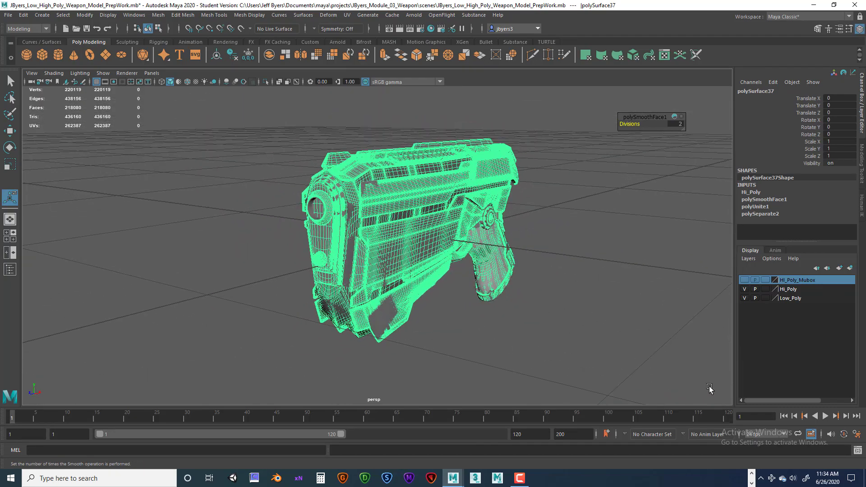
# Hide the Hi_Poly layer and keep only the Low_Poly layer visible.
pyautogui.click(744, 289)
pyautogui.click(745, 299)
pyautogui.click(744, 297)
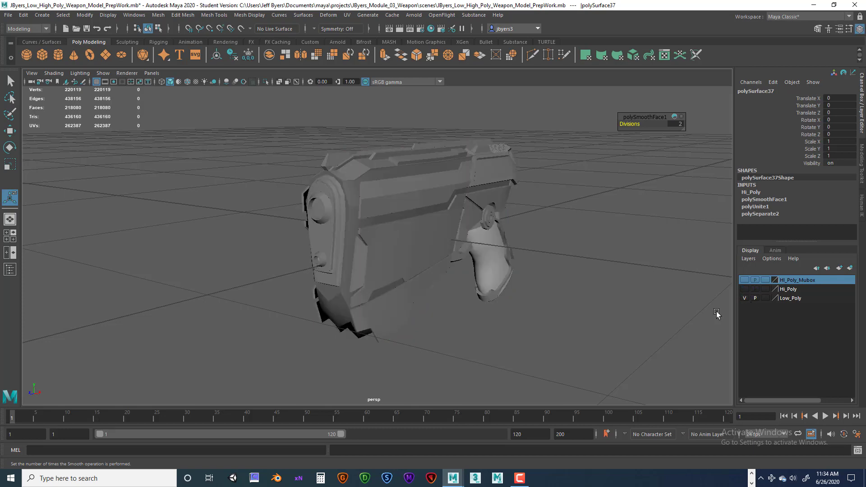
# Check the separate low-poly pieces by selecting the upper side panel, the front and body parts, and the small front side plate.
pyautogui.click(433, 259)
pyautogui.click(384, 197)
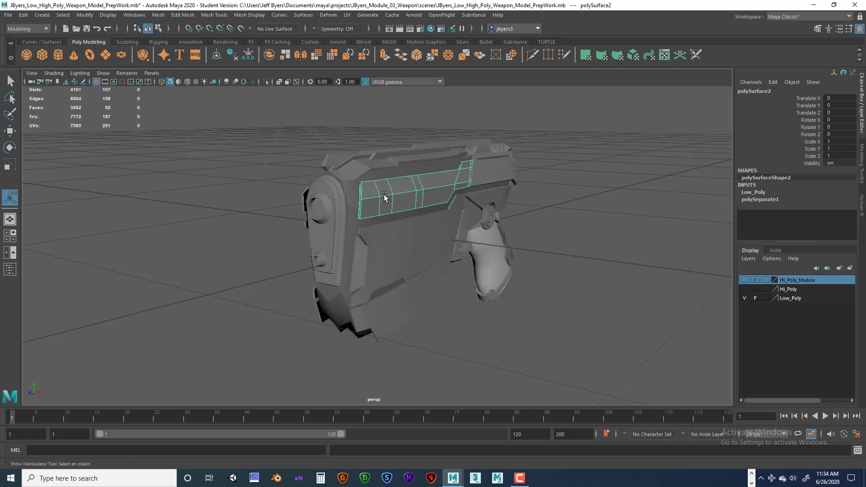
pyautogui.click(335, 204)
pyautogui.click(378, 250)
pyautogui.click(358, 261)
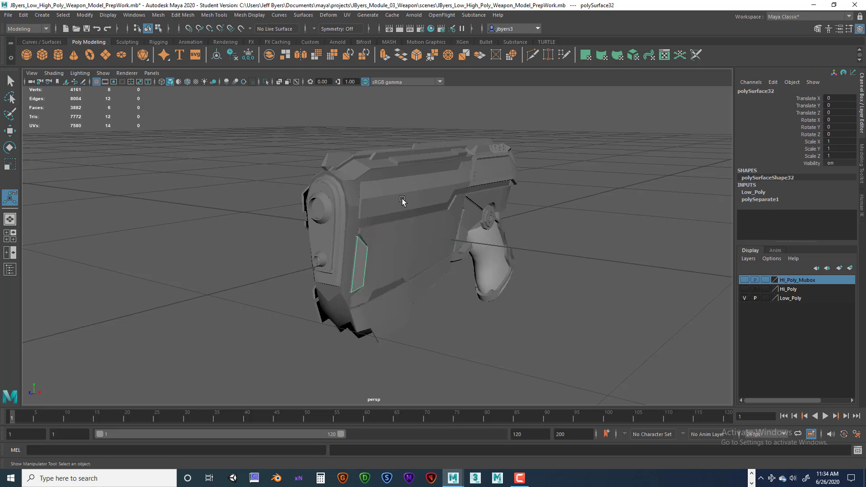